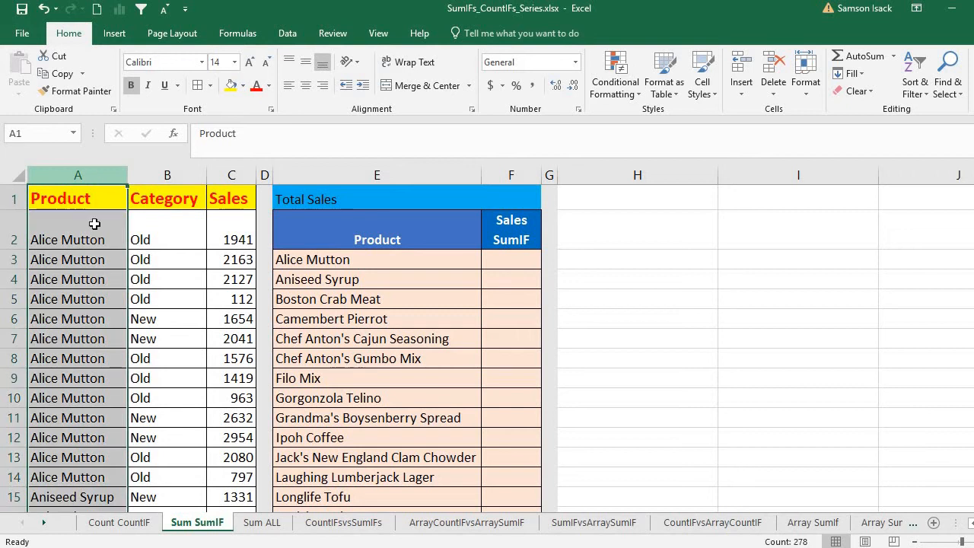
# Examine the Product, Category and Sales headers and their columns in the source data
pyautogui.click(90, 199)
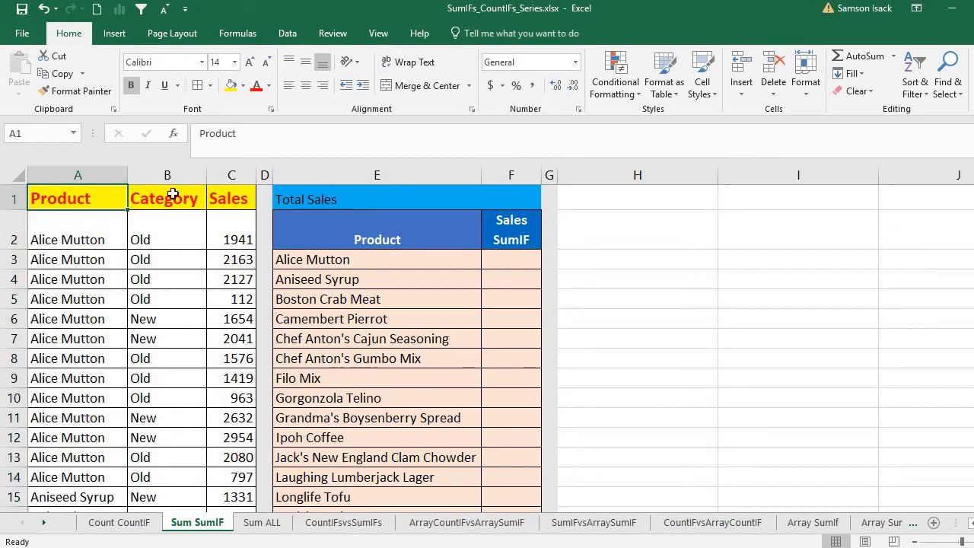
pyautogui.press('Right')
pyautogui.click(235, 197)
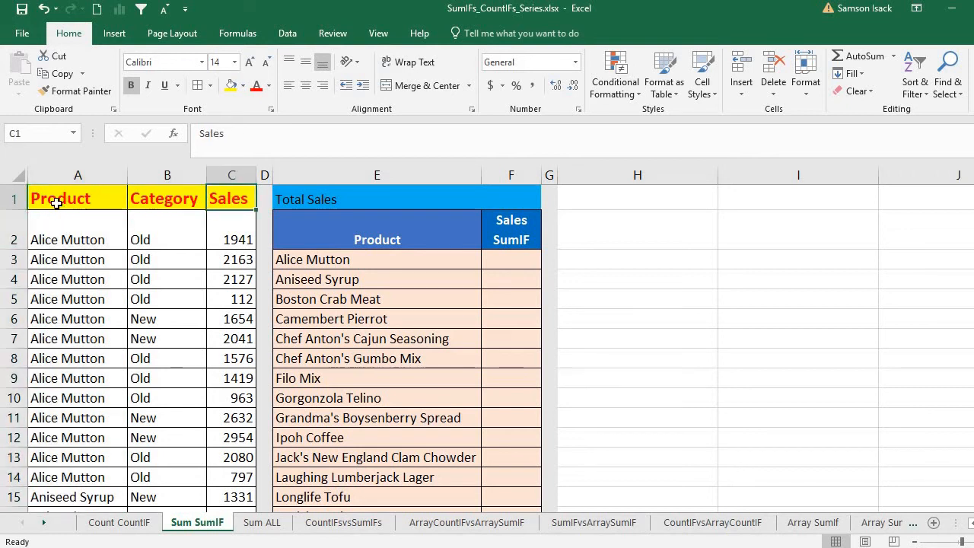
pyautogui.click(59, 199)
pyautogui.click(89, 172)
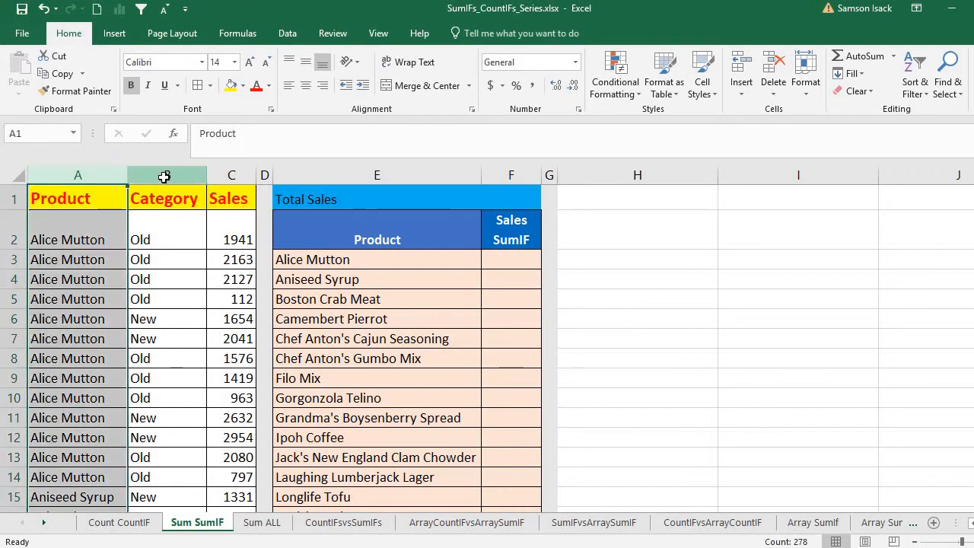
pyautogui.click(162, 174)
pyautogui.click(246, 175)
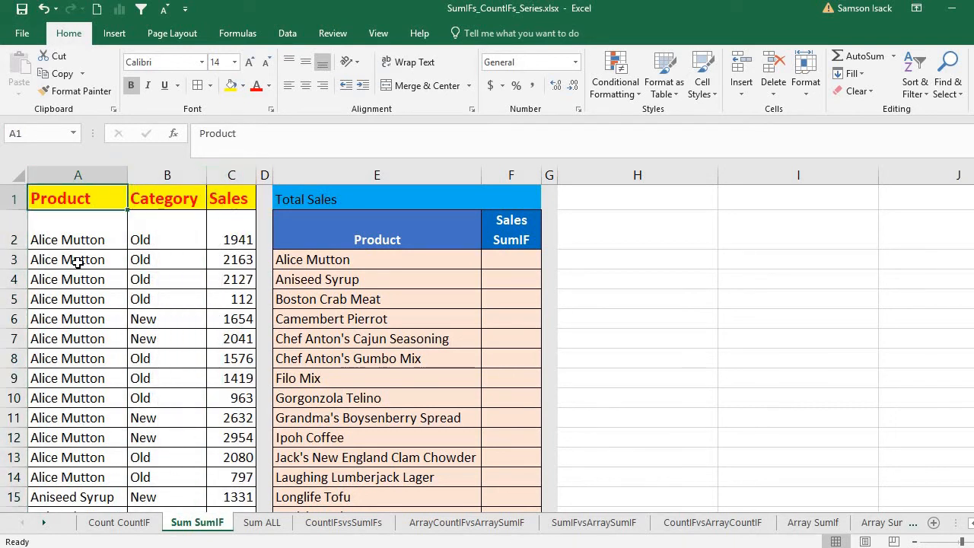
pyautogui.click(91, 204)
pyautogui.click(166, 175)
pyautogui.click(221, 183)
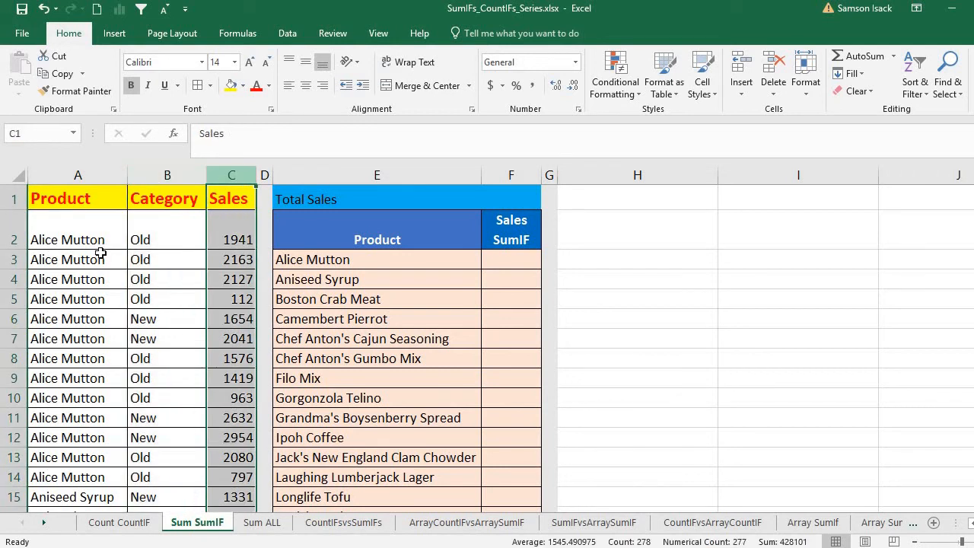
# Examine the first records of the sales data, column by column and across rows 2 and 3
pyautogui.moveTo(98, 240); pyautogui.dragTo(90, 426)
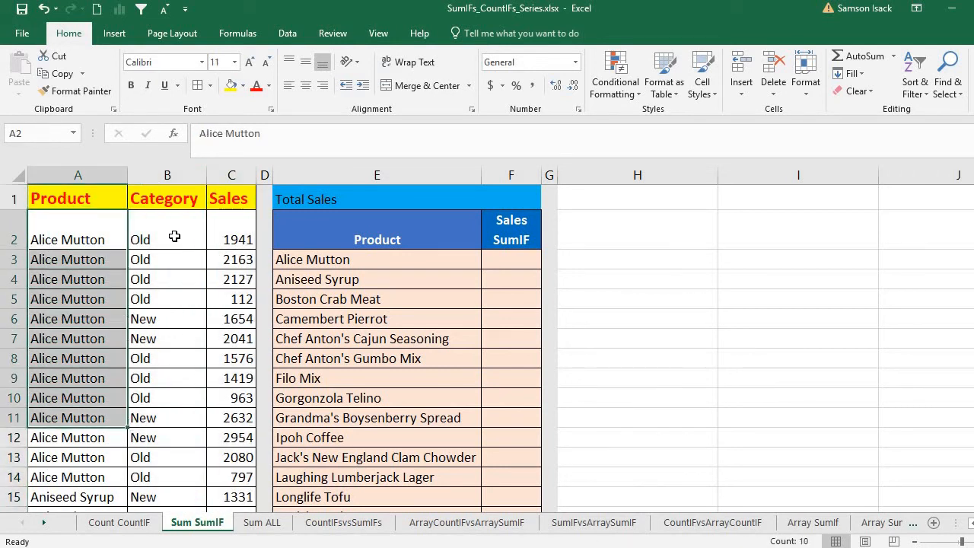
pyautogui.moveTo(171, 237); pyautogui.dragTo(154, 380)
pyautogui.moveTo(154, 420); pyautogui.dragTo(156, 421)
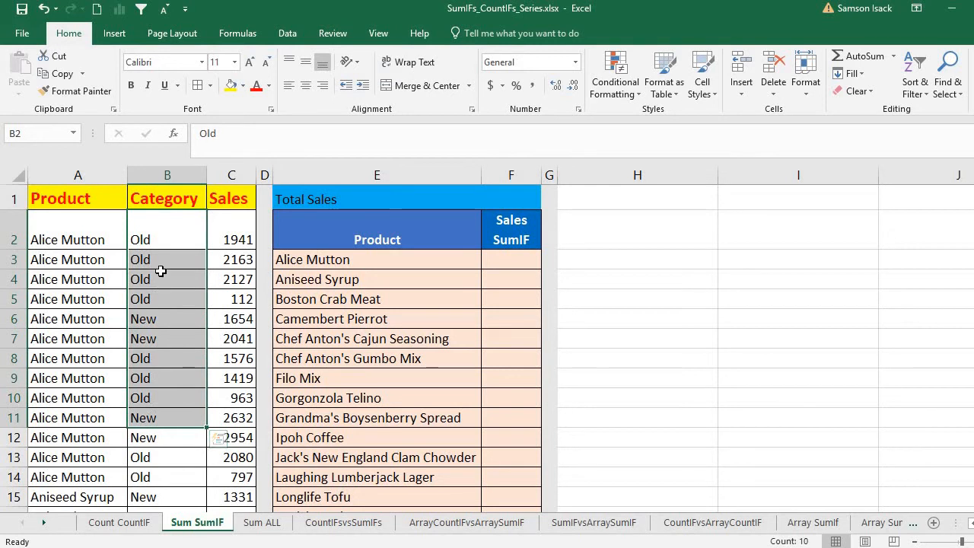
pyautogui.click(229, 234)
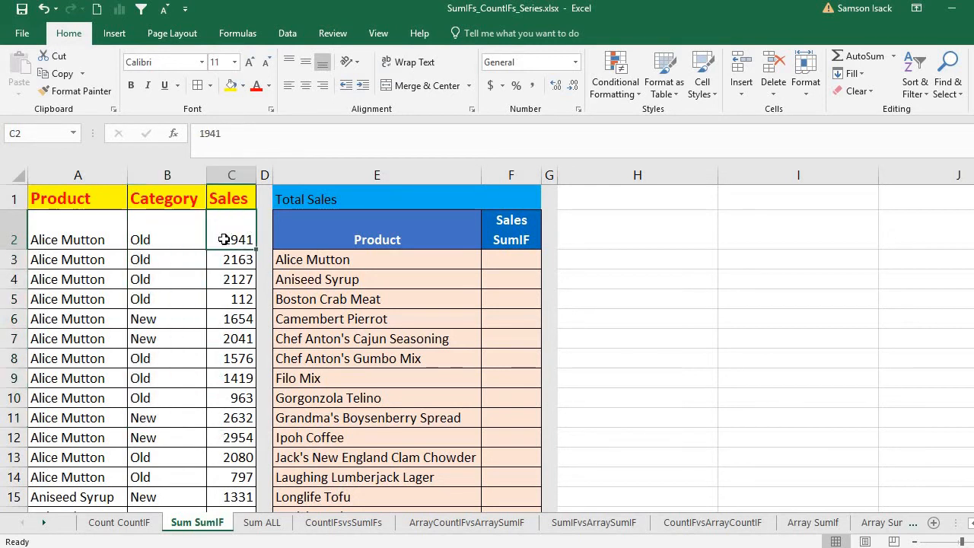
pyautogui.moveTo(222, 239); pyautogui.dragTo(230, 398)
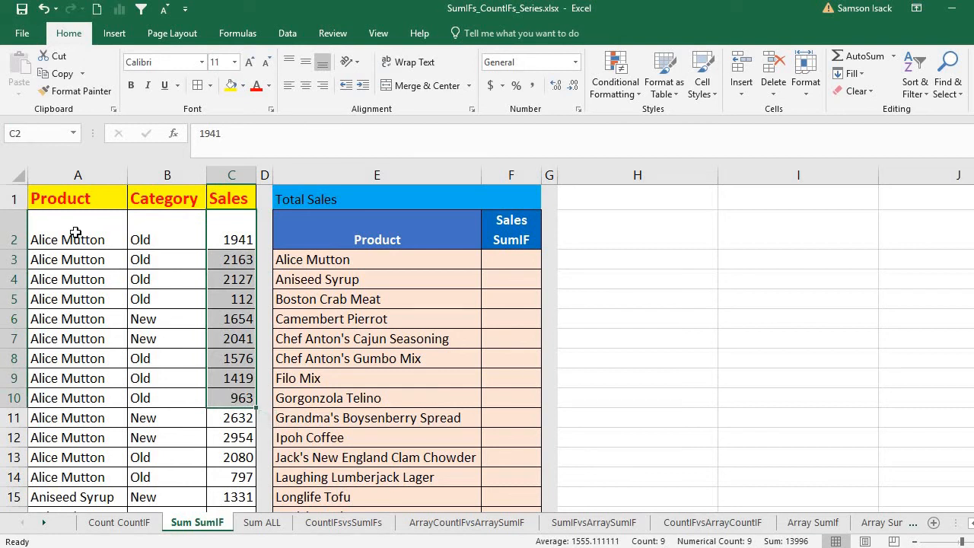
pyautogui.moveTo(76, 232); pyautogui.dragTo(226, 238)
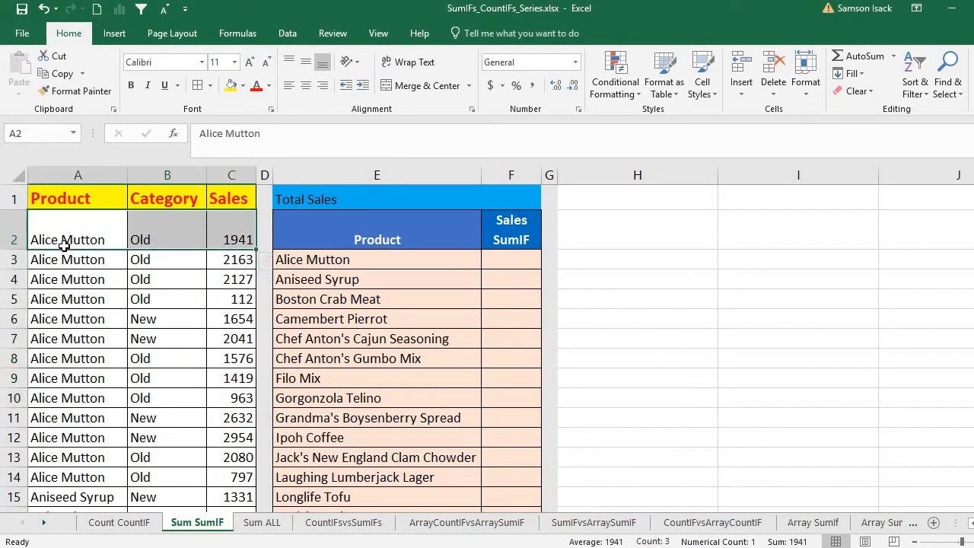
pyautogui.click(237, 241)
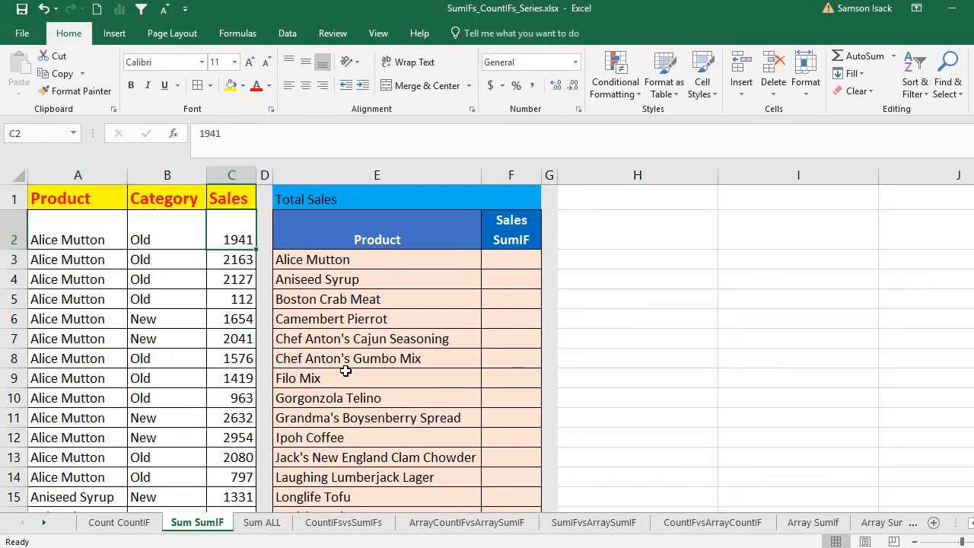
pyautogui.moveTo(63, 227); pyautogui.dragTo(220, 236)
pyautogui.moveTo(81, 258); pyautogui.dragTo(223, 260)
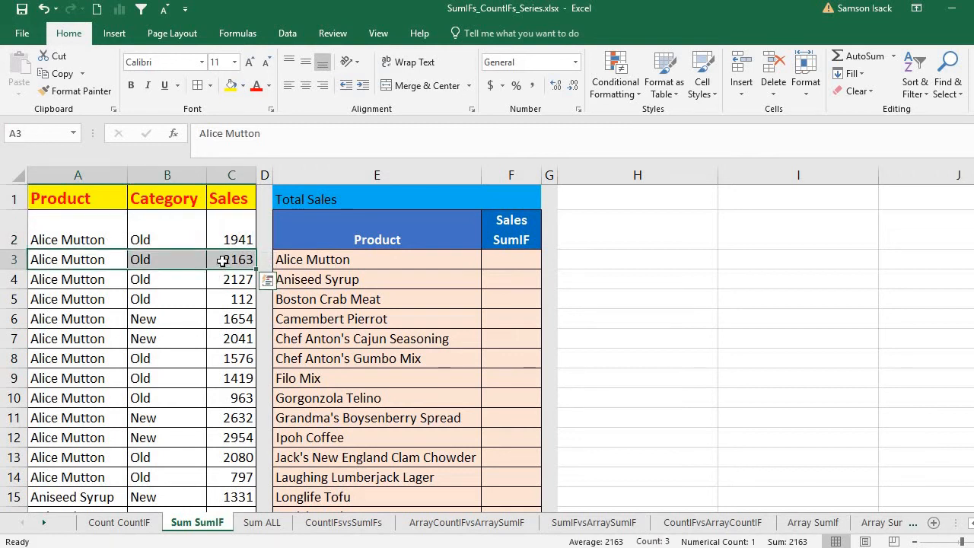
# Examine how far the product data in column A extends, from A2 down to its last filled row
pyautogui.click(80, 224)
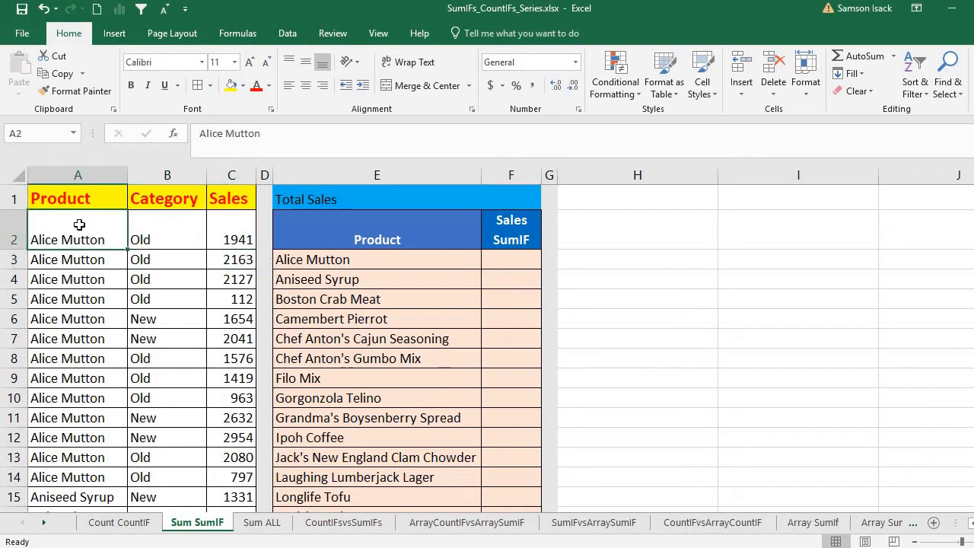
pyautogui.hotkey('ctrl', 'Down')
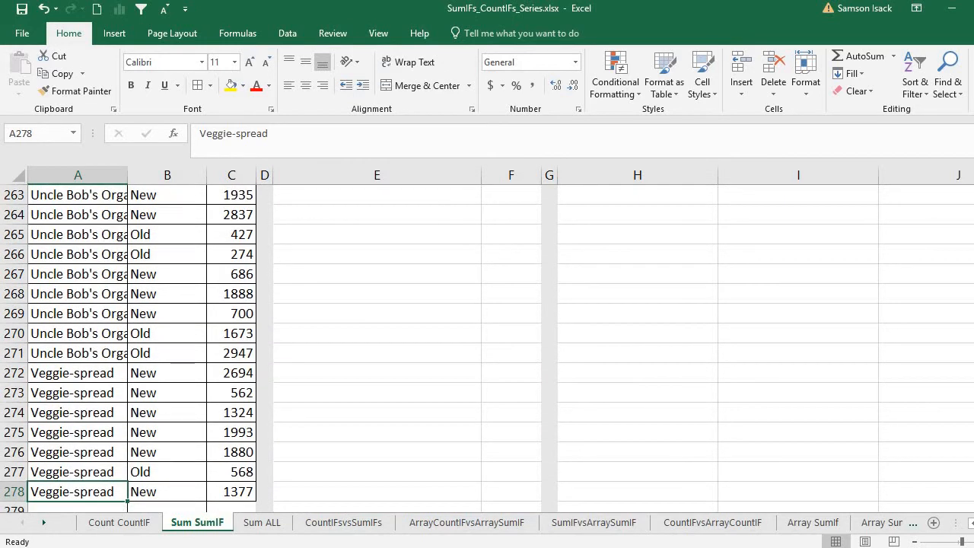
pyautogui.scroll(20, 118, 220)
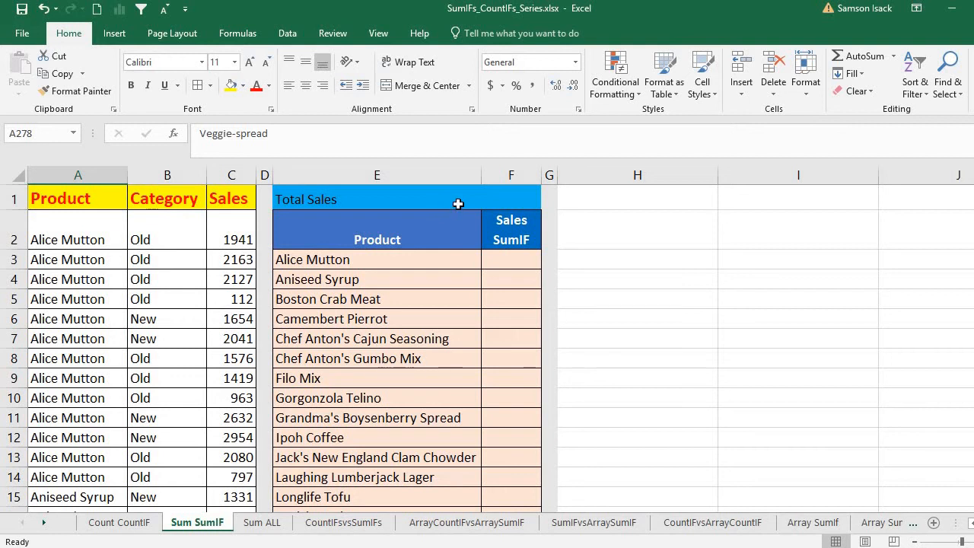
pyautogui.click(238, 235)
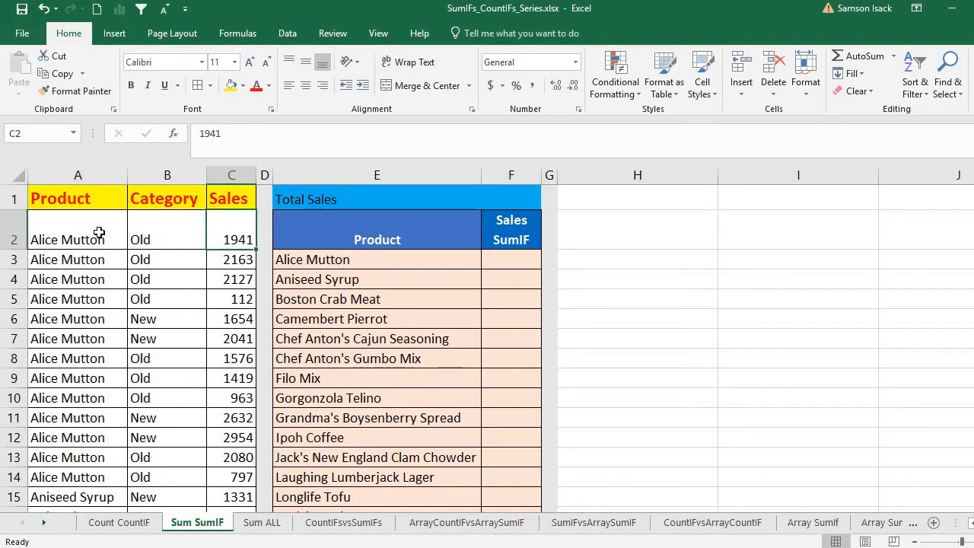
pyautogui.moveTo(99, 232); pyautogui.dragTo(68, 477)
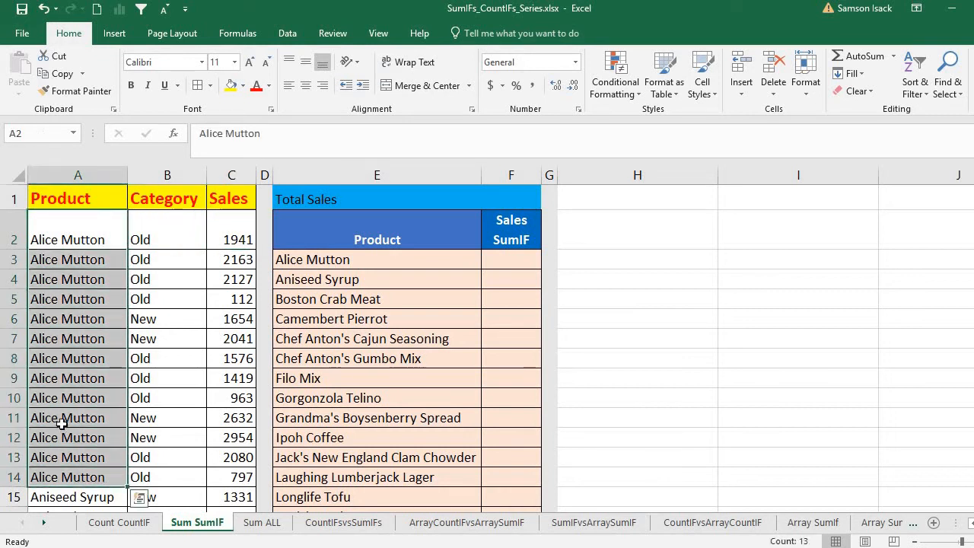
pyautogui.click(92, 236)
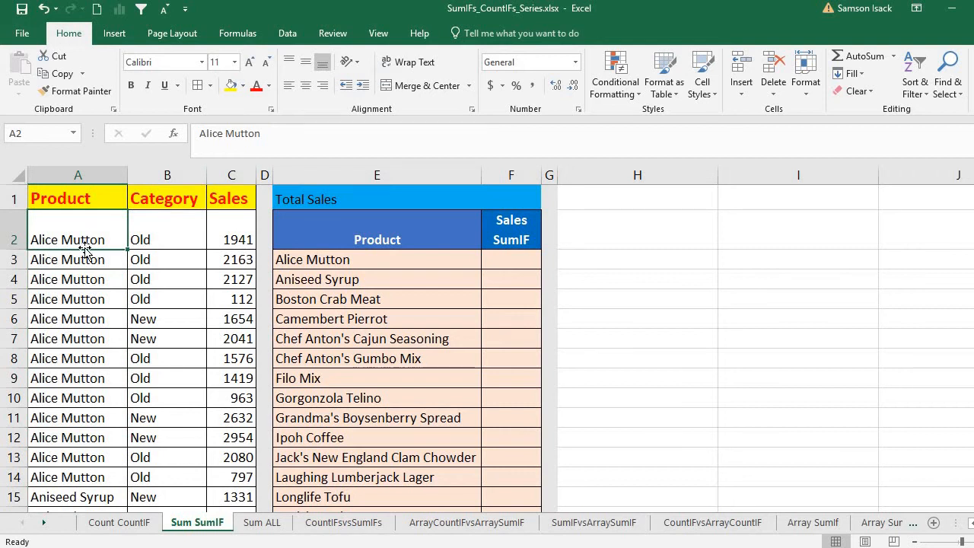
pyautogui.moveTo(84, 243); pyautogui.dragTo(77, 490)
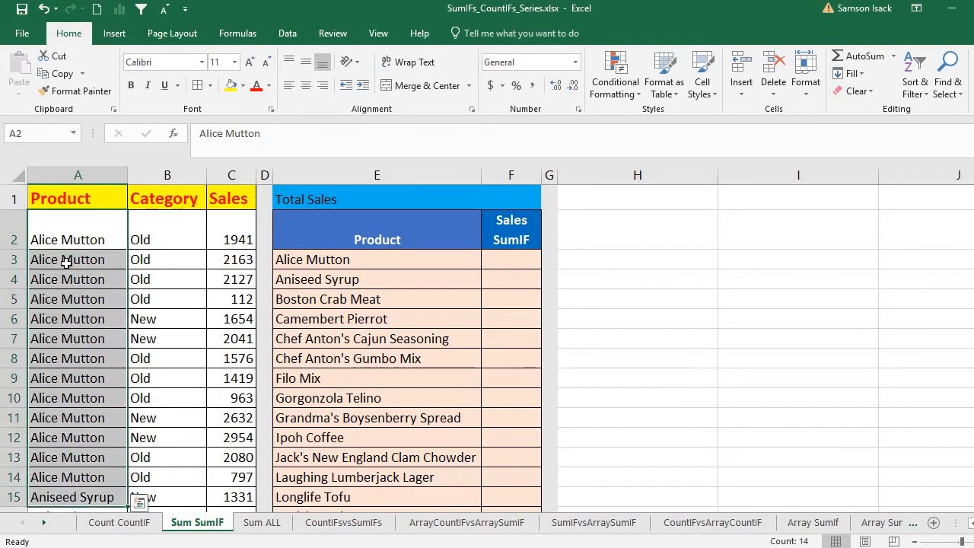
pyautogui.click(76, 236)
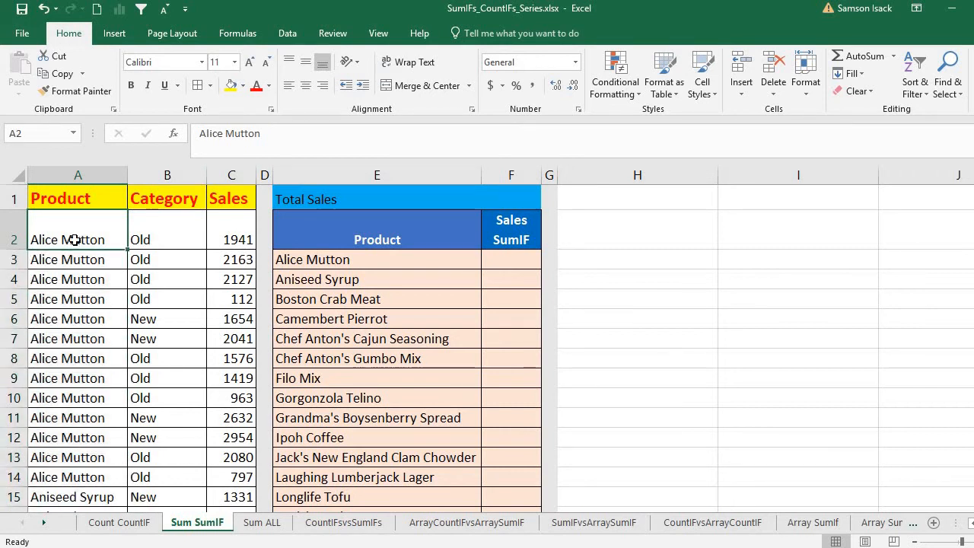
pyautogui.hotkey('ctrl', 'shift', 'Down')
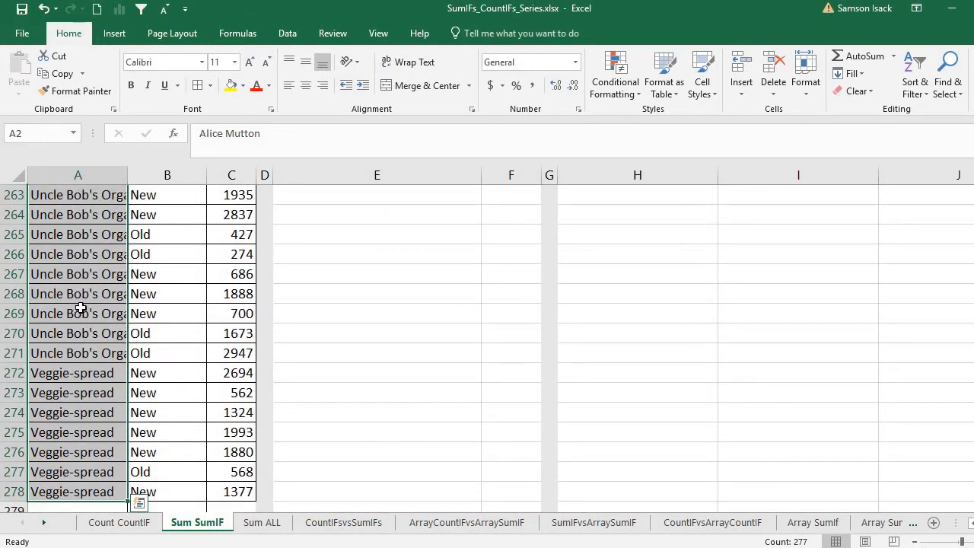
pyautogui.moveTo(973, 491); pyautogui.dragTo(973, 190)
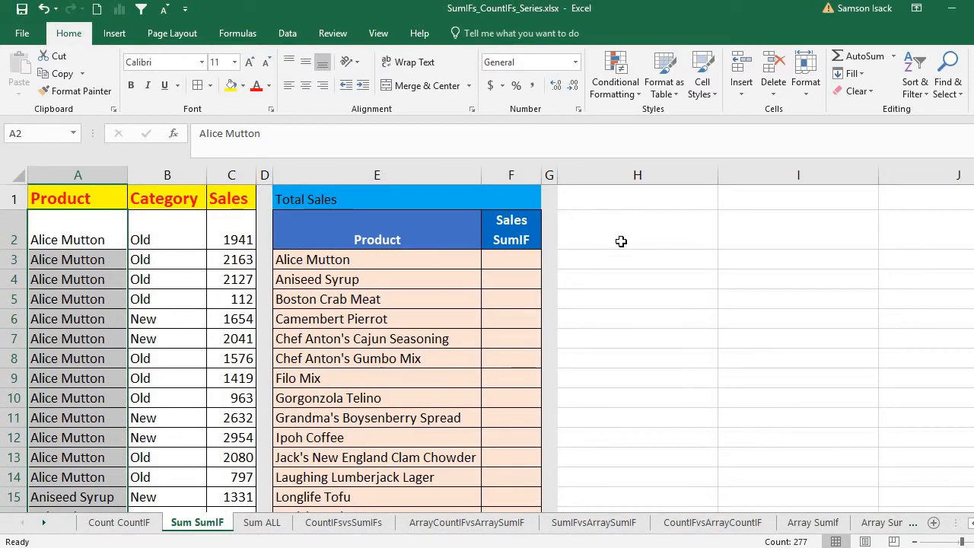
pyautogui.click(620, 236)
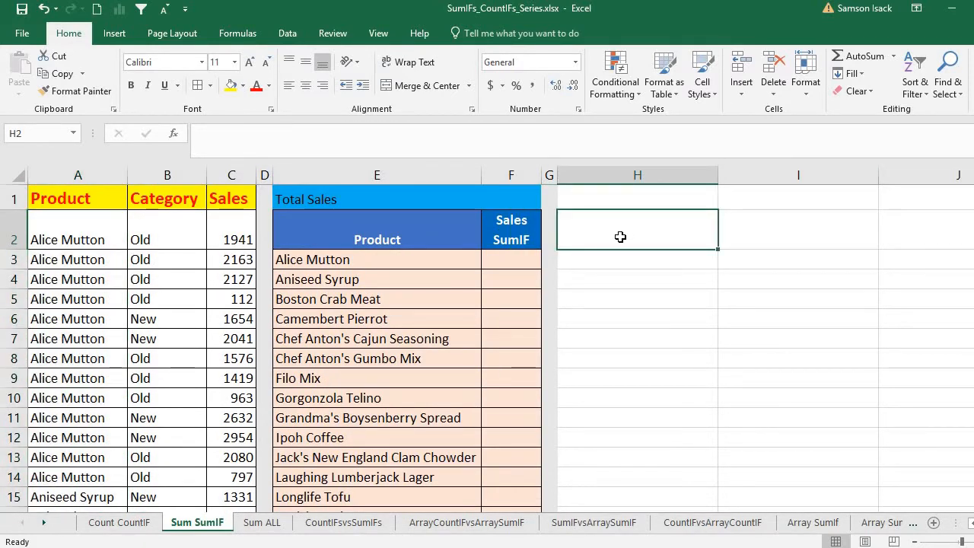
pyautogui.write('=')
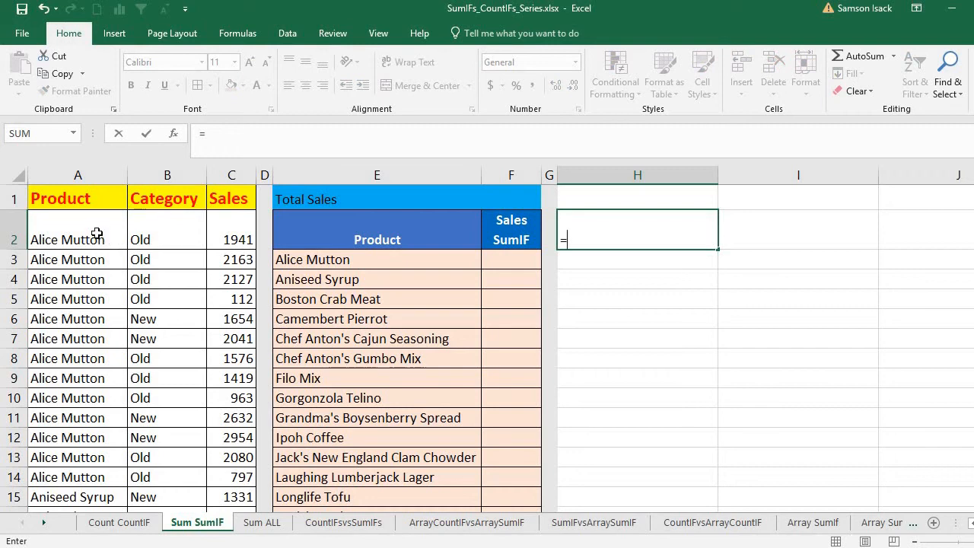
pyautogui.moveTo(97, 232); pyautogui.dragTo(88, 508)
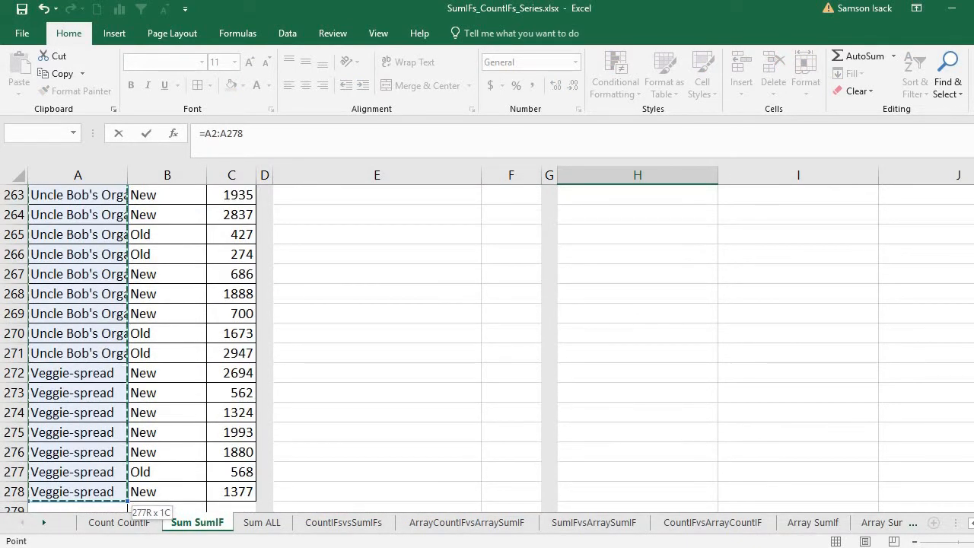
pyautogui.moveTo(973, 492); pyautogui.dragTo(973, 197)
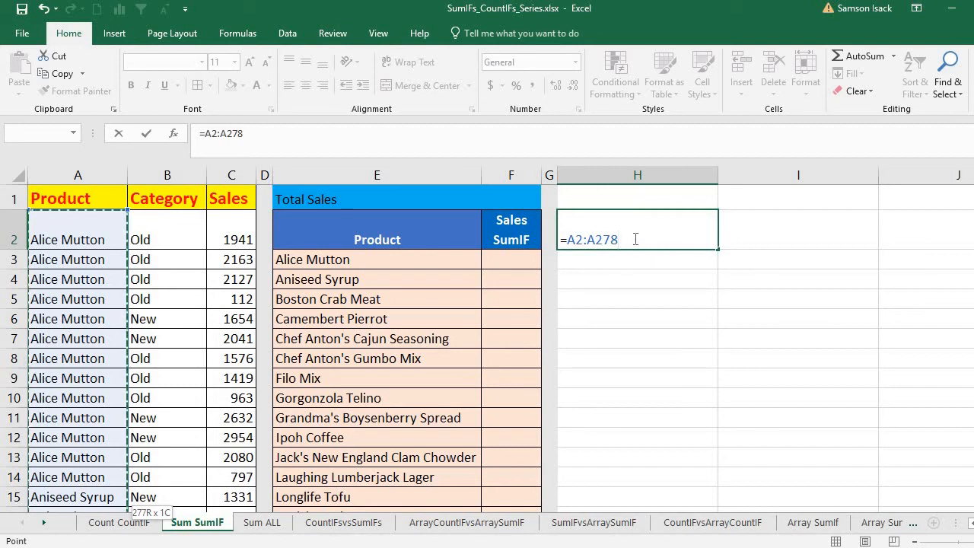
pyautogui.moveTo(635, 239); pyautogui.dragTo(560, 236)
pyautogui.press('Escape')
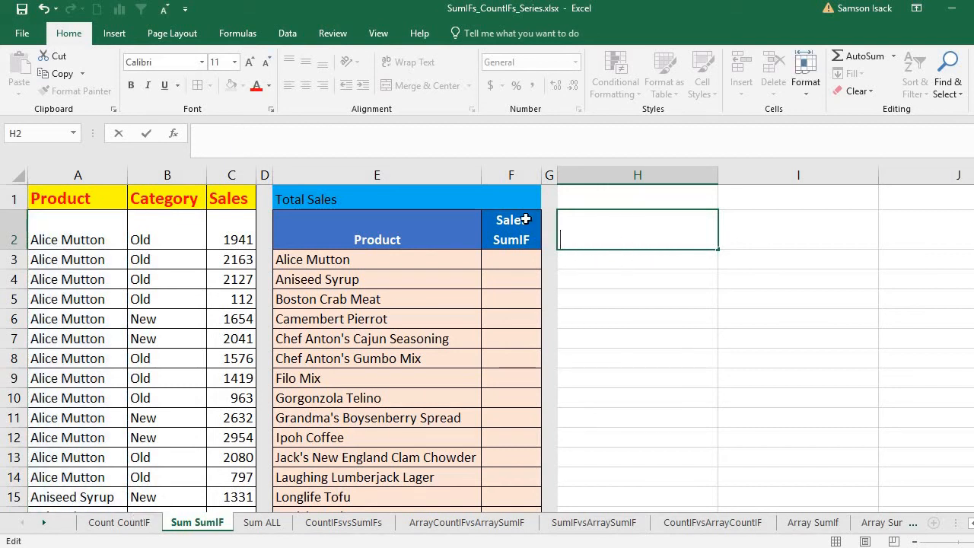
# Try to define the workbook-level name Product_List for the product cells A2:A278 on the Sum SumIF sheet
pyautogui.click(55, 235)
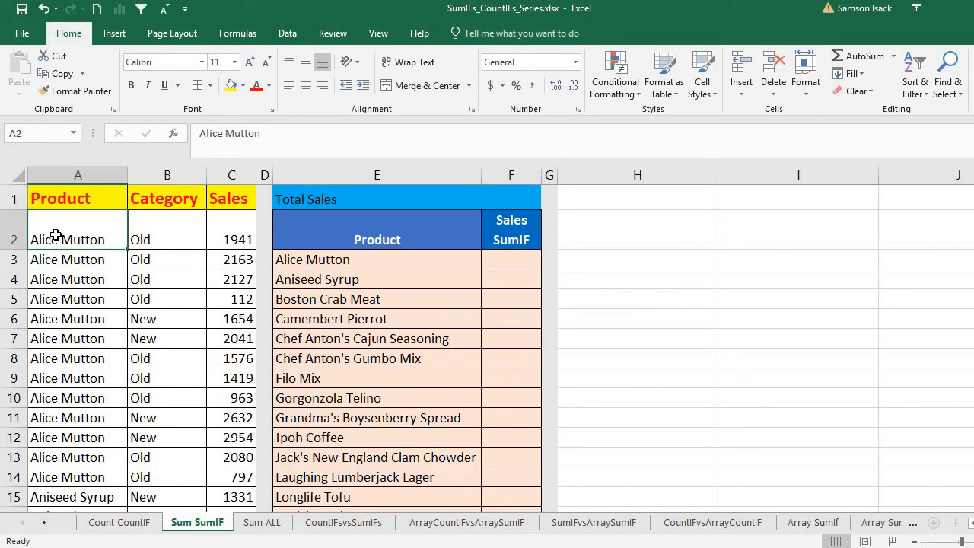
pyautogui.hotkey('ctrl', 'shift', 'Down')
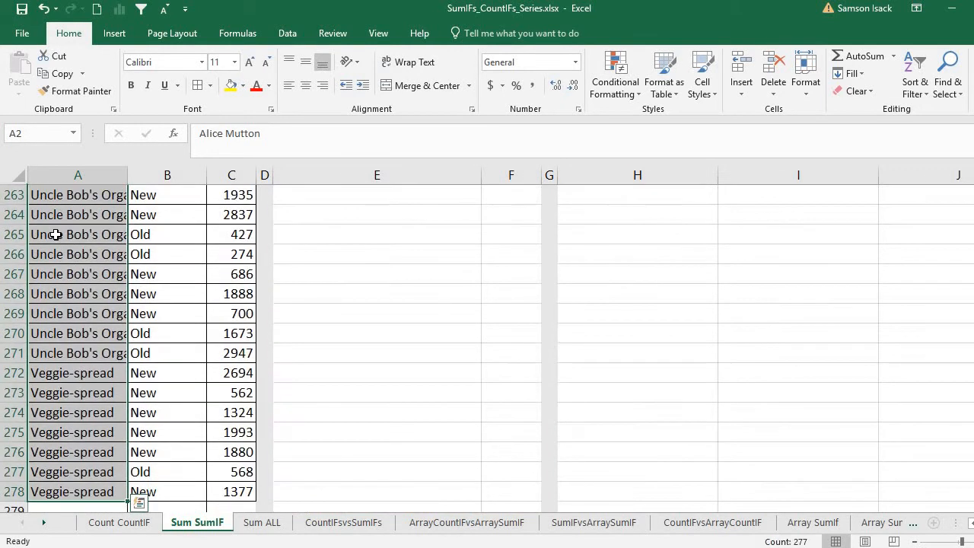
pyautogui.rightClick(103, 254)
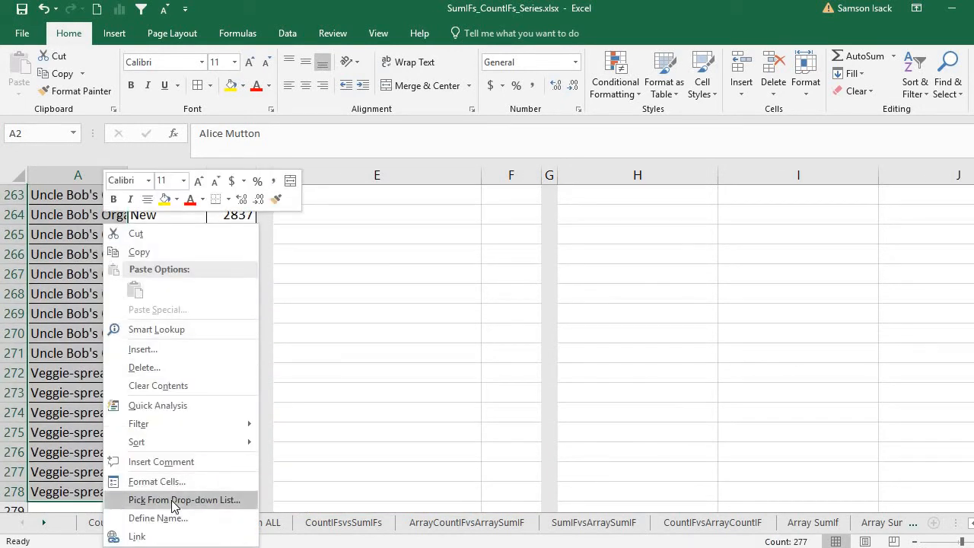
pyautogui.click(156, 518)
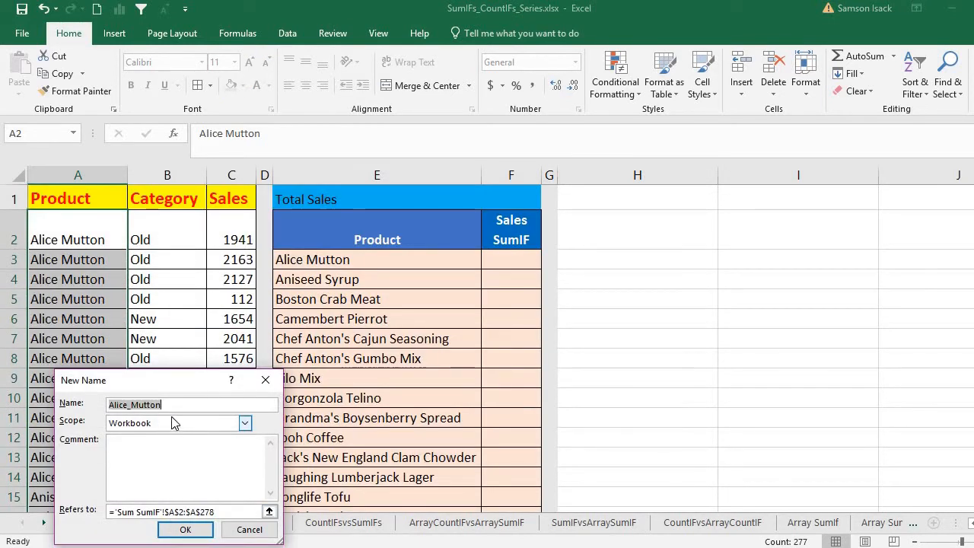
pyautogui.write('Pr')
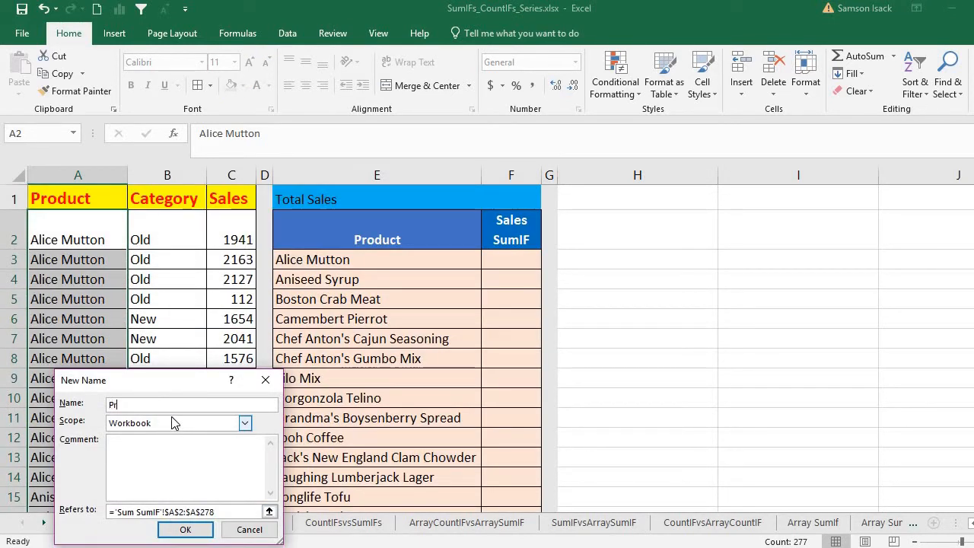
pyautogui.write('oduct_List')
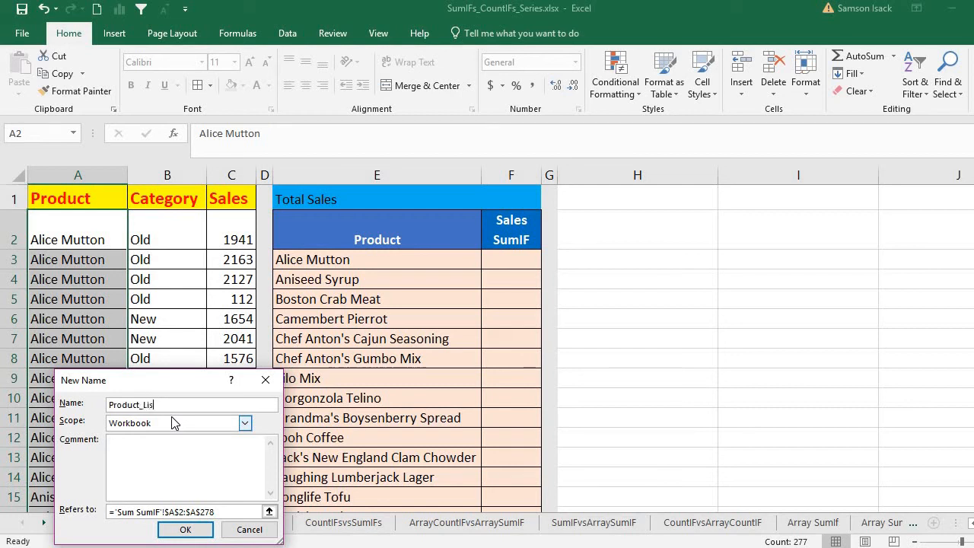
pyautogui.click(185, 530)
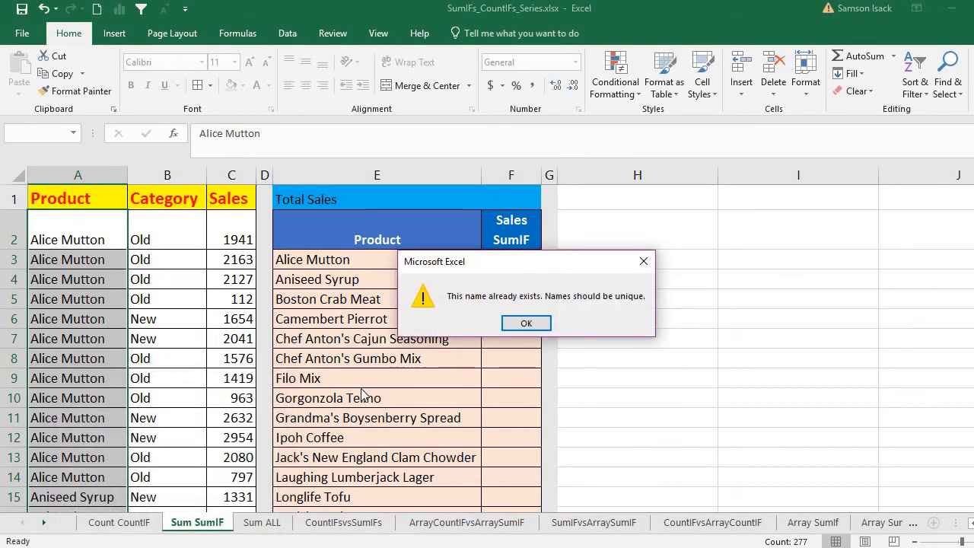
pyautogui.click(526, 323)
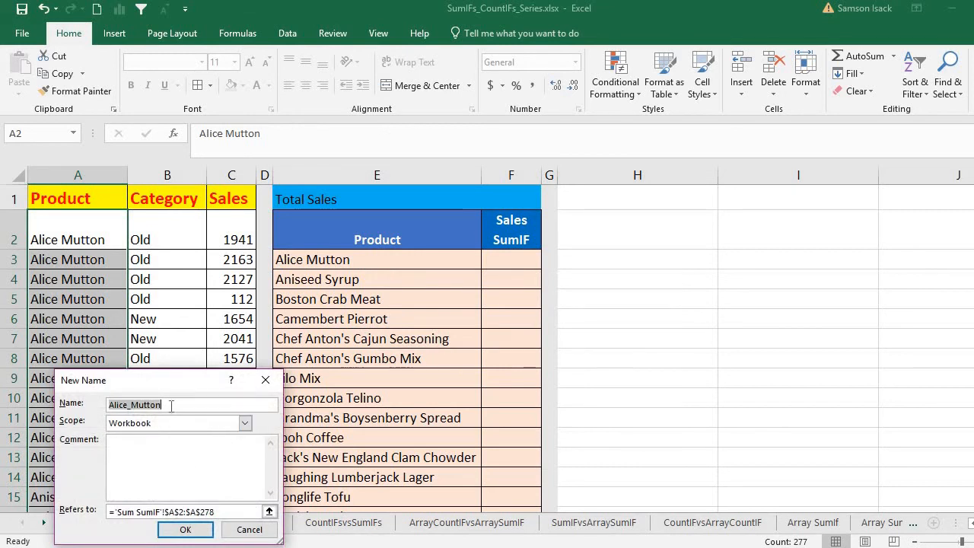
# Define the workbook-level name ProductList for the product cells A2:A278 on the Sum SumIF sheet
pyautogui.write('ProductList')
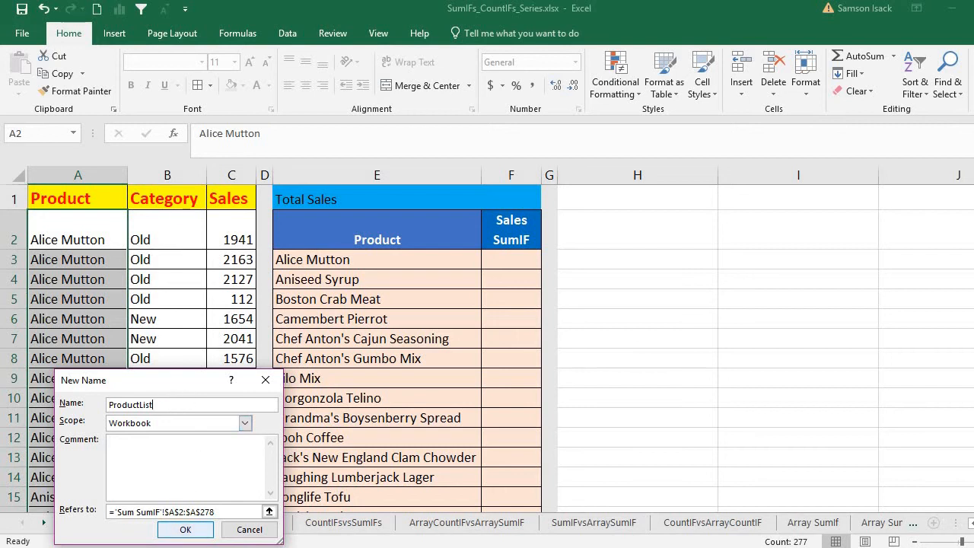
pyautogui.click(193, 530)
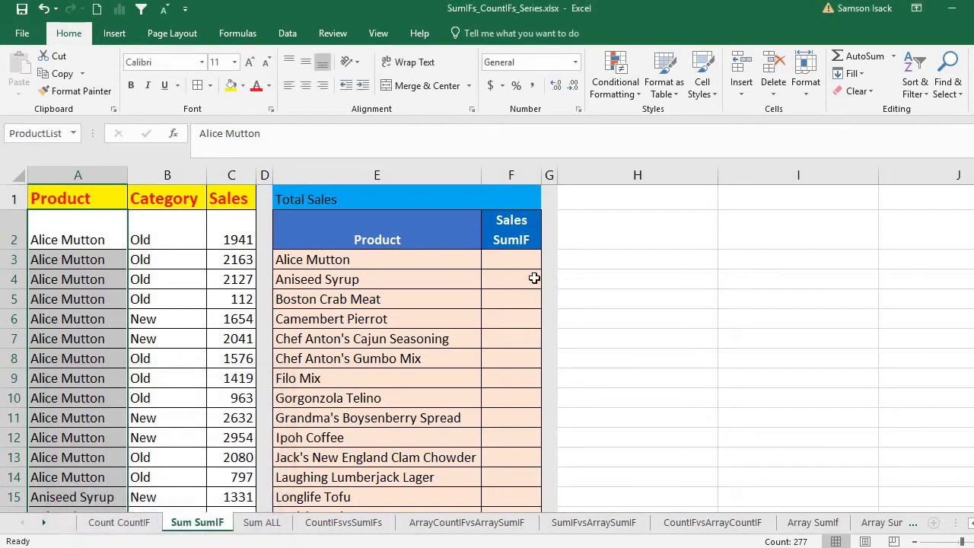
# Test the ProductList name by referencing product cells A2:A278 in a formula in H2, and clear the entry
pyautogui.click(577, 244)
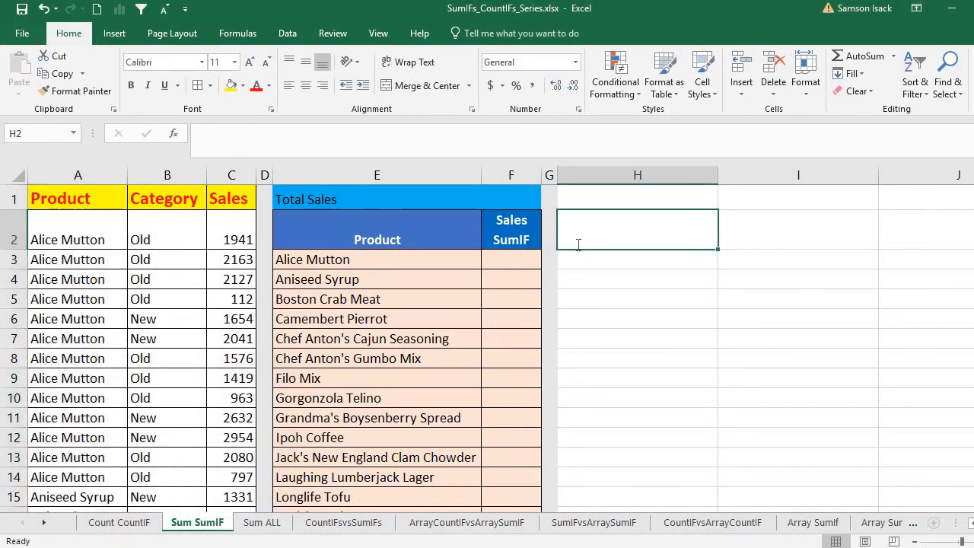
pyautogui.write('=')
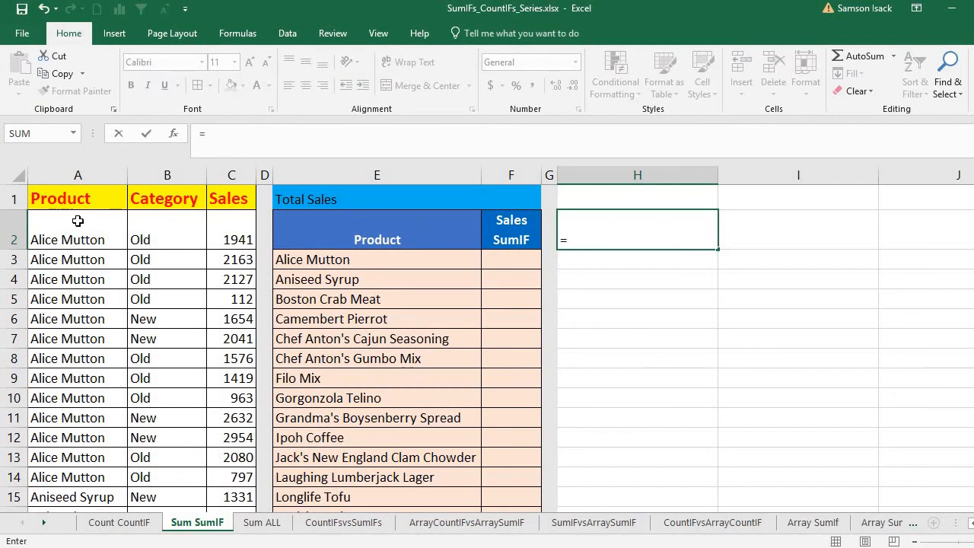
pyautogui.moveTo(77, 220); pyautogui.dragTo(95, 276)
pyautogui.hotkey('ctrl', 'shift', 'Down')
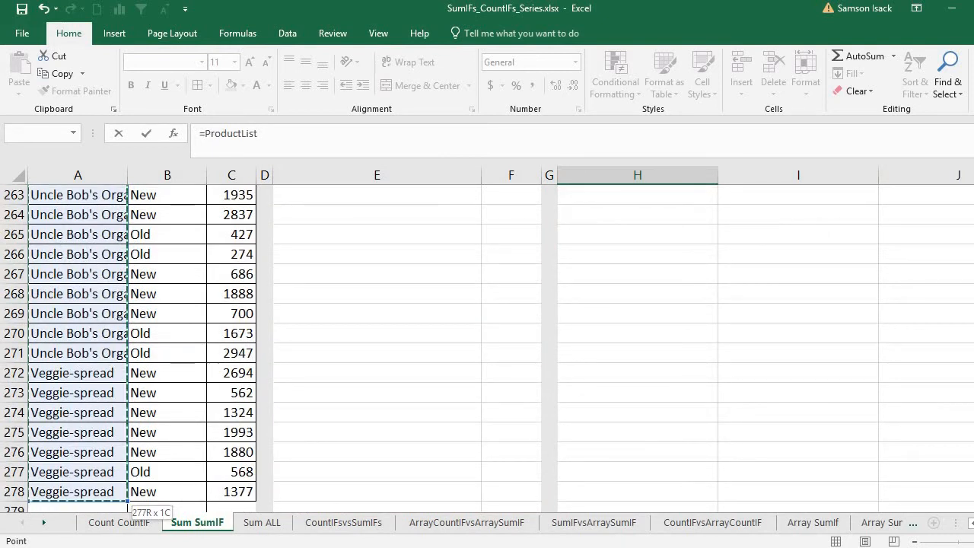
pyautogui.moveTo(973, 489); pyautogui.dragTo(973, 194)
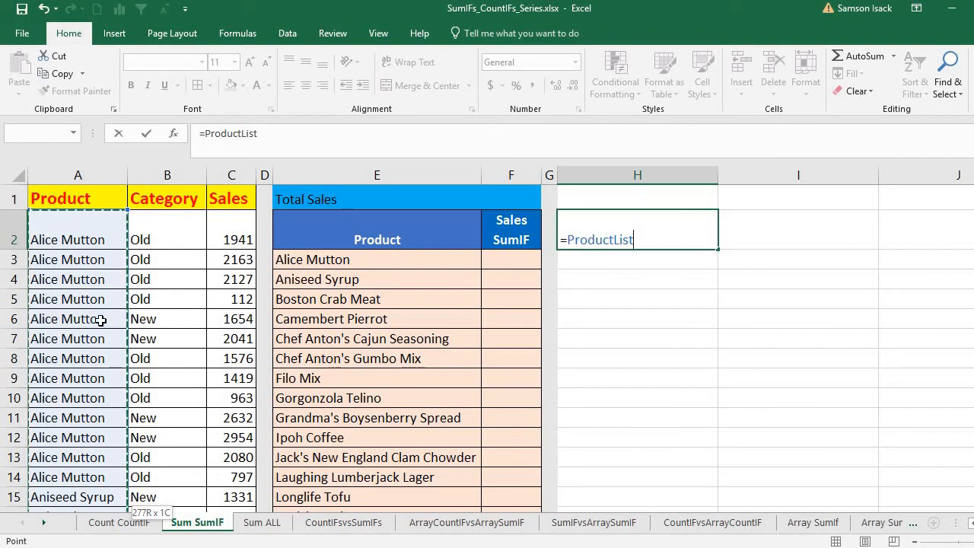
pyautogui.press('BackSpace')
pyautogui.press('BackSpace')
pyautogui.press('BackSpace')
pyautogui.press('BackSpace')
pyautogui.press('BackSpace')
pyautogui.press('BackSpace')
pyautogui.press('BackSpace')
pyautogui.press('BackSpace')
pyautogui.press('BackSpace')
pyautogui.press('BackSpace')
pyautogui.press('BackSpace')
pyautogui.press('BackSpace')
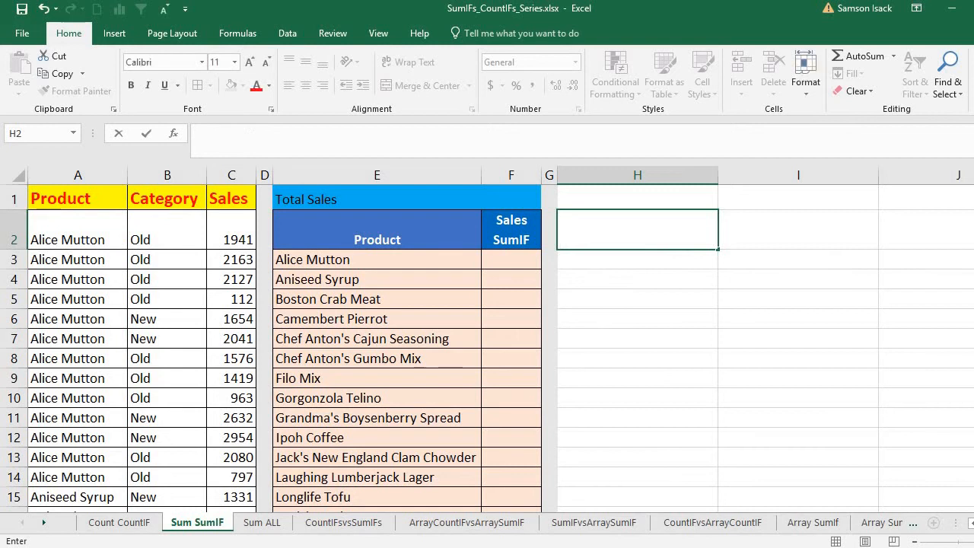
pyautogui.moveTo(80, 224); pyautogui.dragTo(85, 374)
# Define the workbook-level name Sales for the sales figures in C2:C278 on the Sum SumIF sheet
pyautogui.click(219, 236)
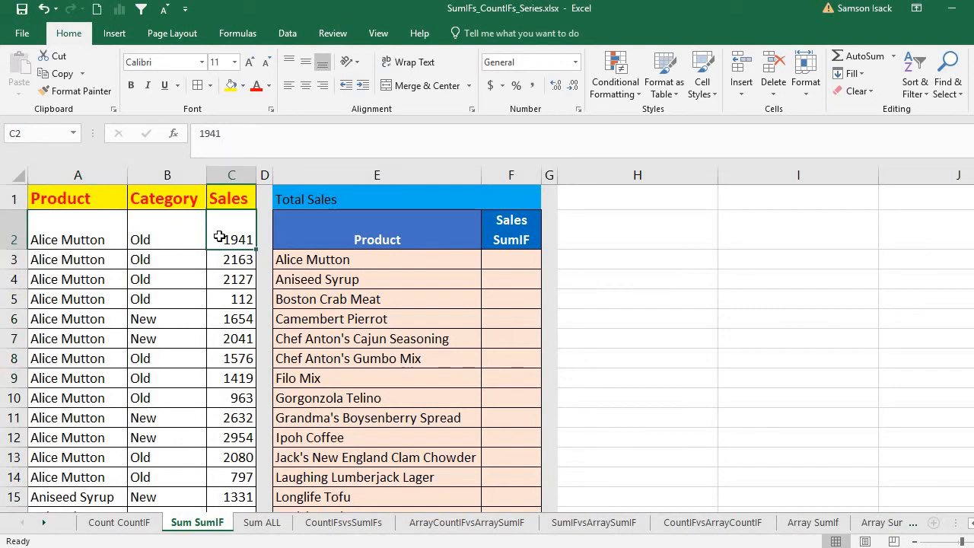
pyautogui.hotkey('ctrl', 'shift', 'Down')
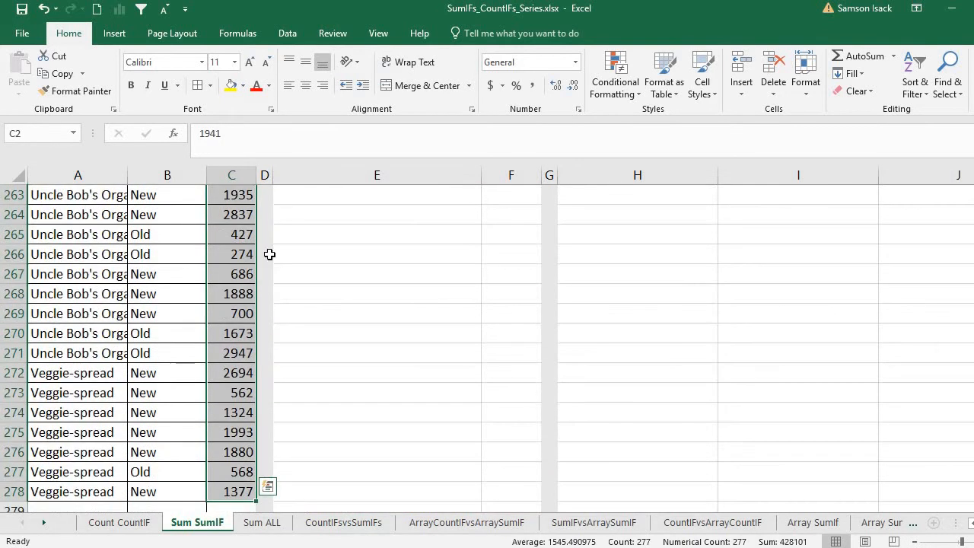
pyautogui.rightClick(236, 259)
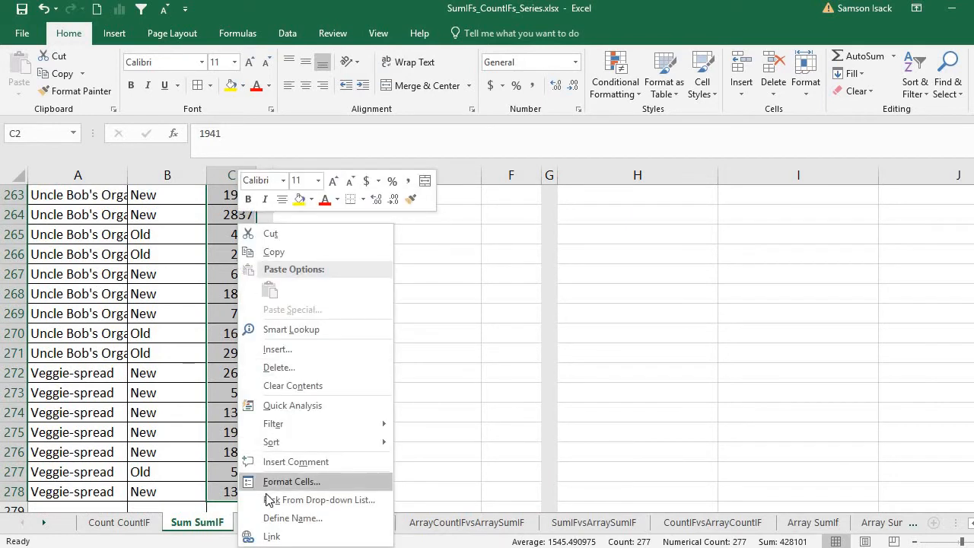
pyautogui.click(293, 518)
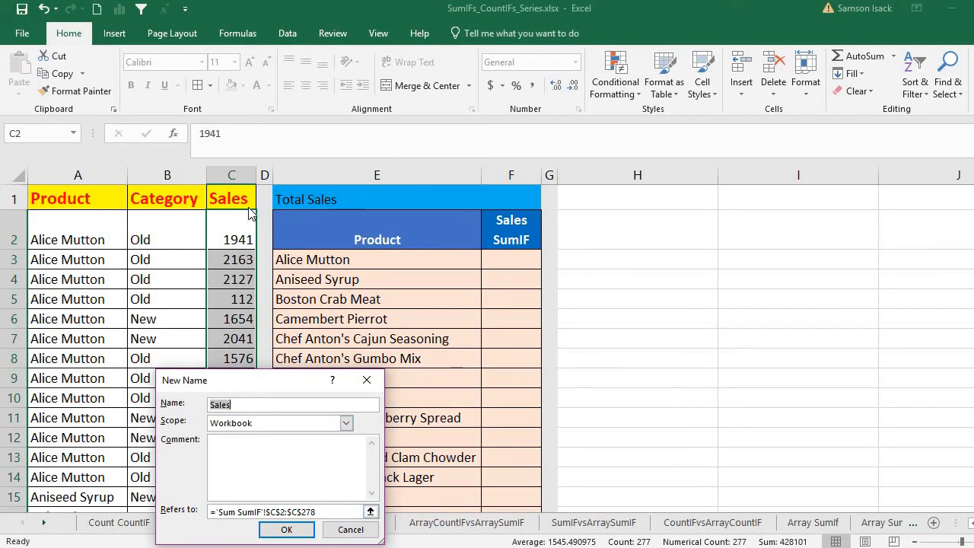
pyautogui.click(286, 529)
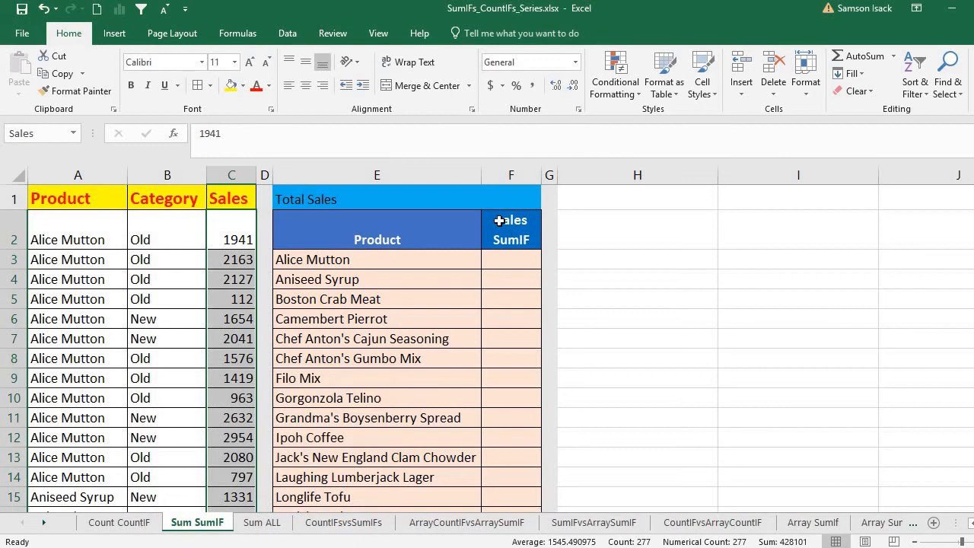
# Calculate the overall total sales in F1 with the formula =SUM(Sales)
pyautogui.click(190, 240)
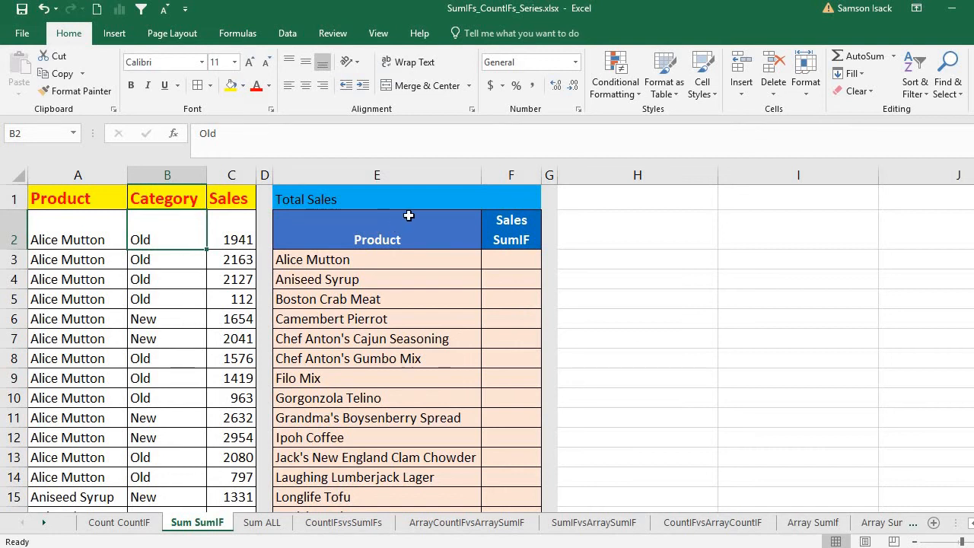
pyautogui.click(419, 188)
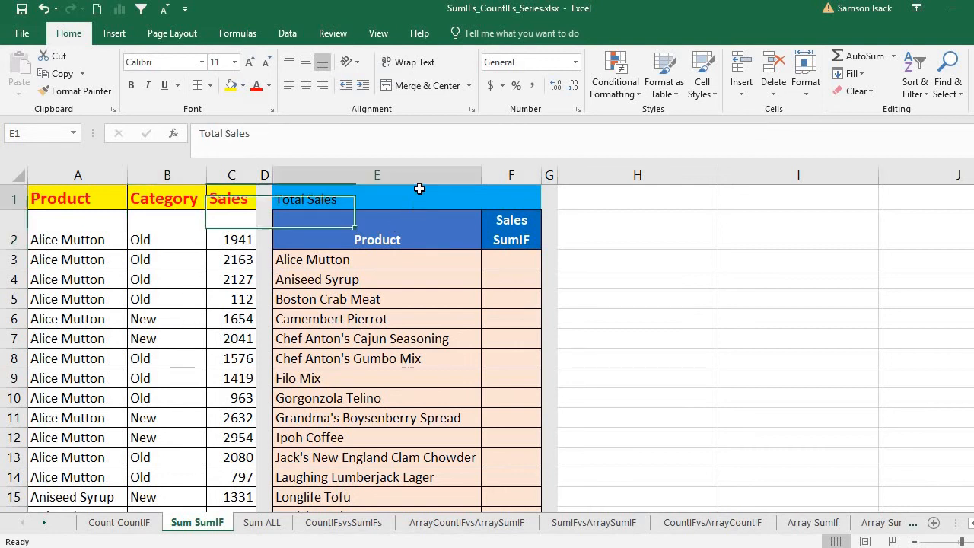
pyautogui.click(505, 195)
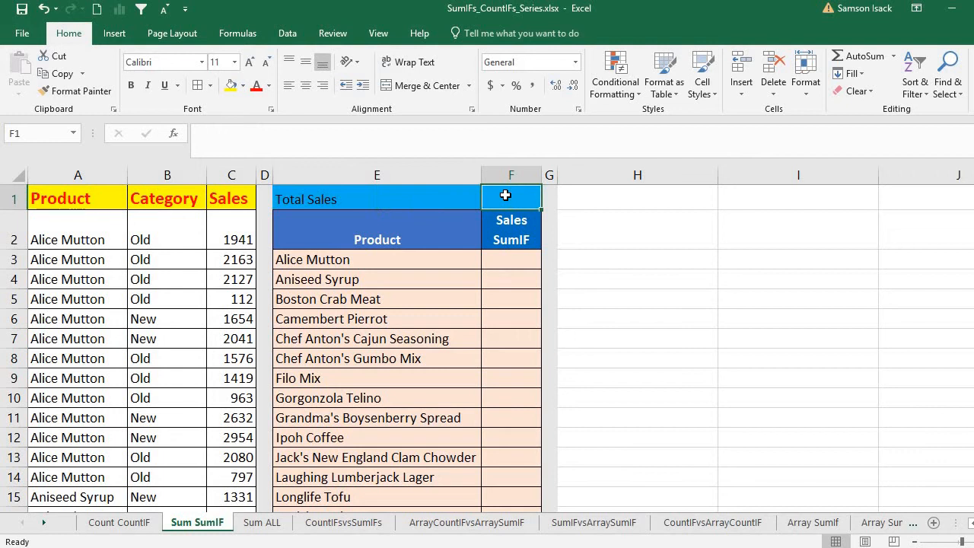
pyautogui.write('=')
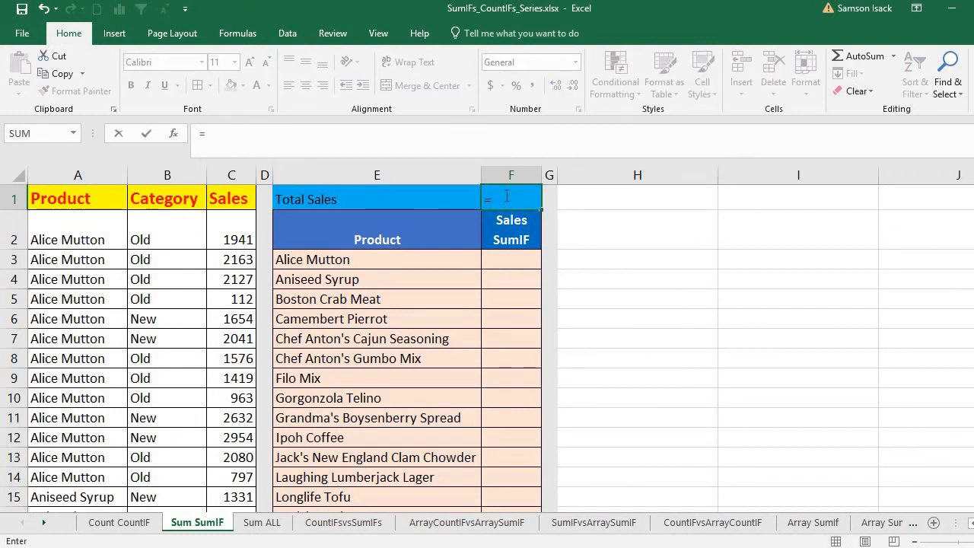
pyautogui.write('SUM(')
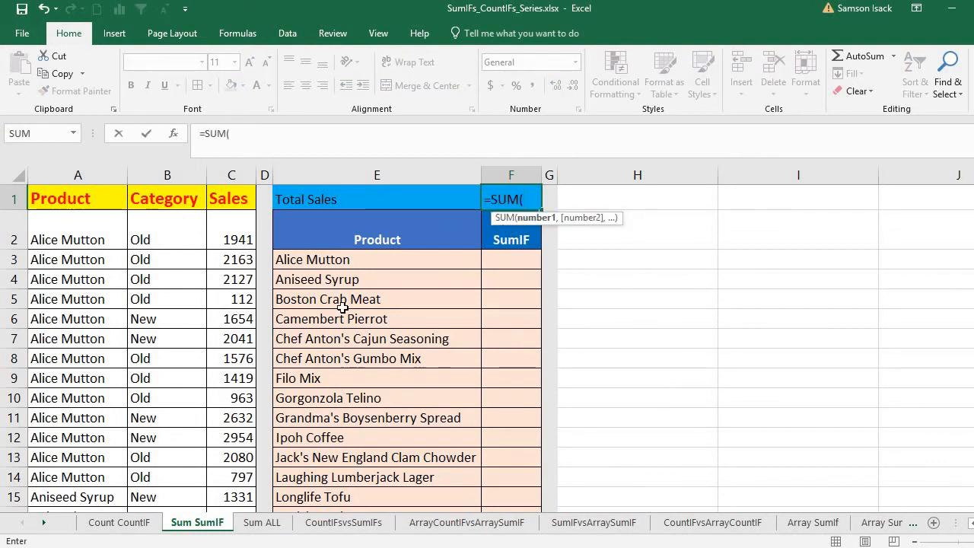
pyautogui.moveTo(221, 233); pyautogui.dragTo(245, 411)
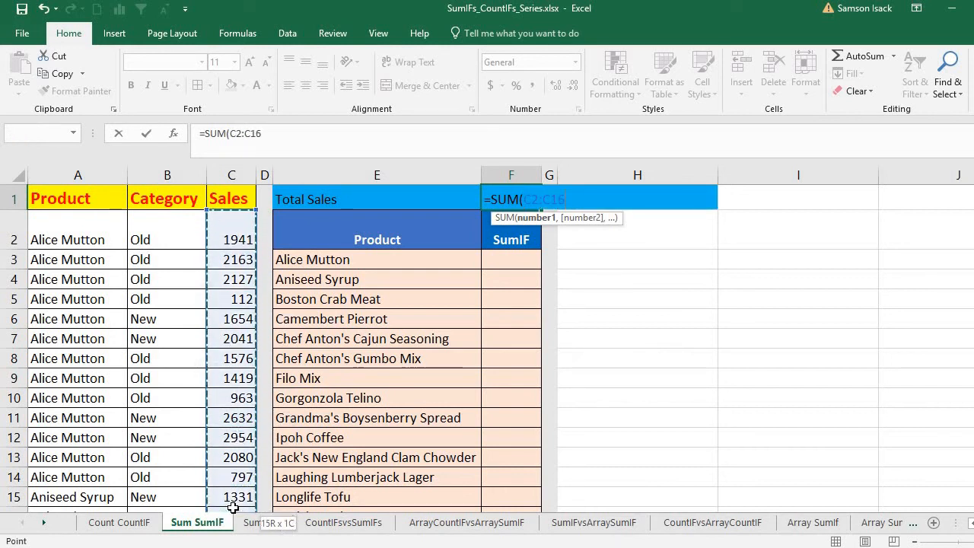
pyautogui.hotkey('ctrl', 'shift', 'Down')
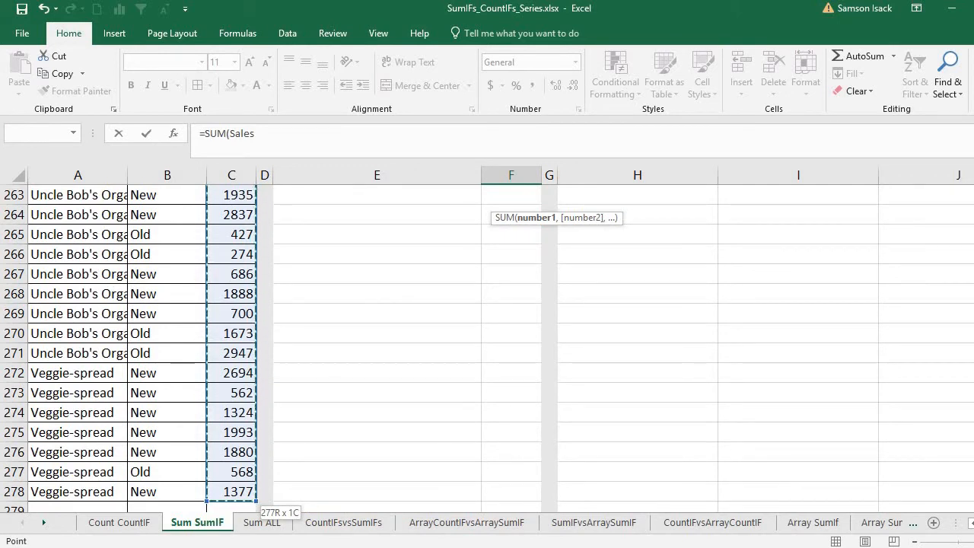
pyautogui.hotkey('ctrl', 'BackSpace')
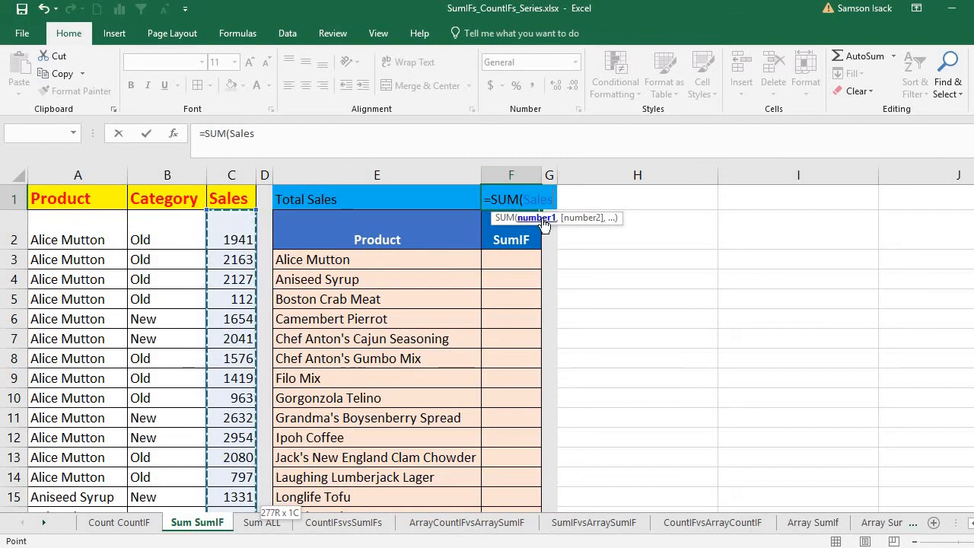
pyautogui.write(')')
pyautogui.press('Return')
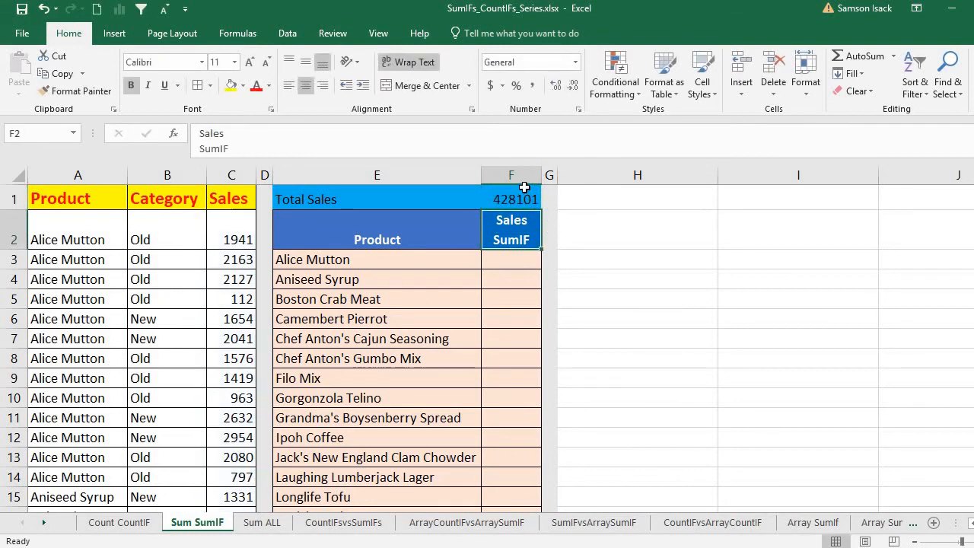
# Fill the total sales cell F1 with yellow
pyautogui.click(524, 191)
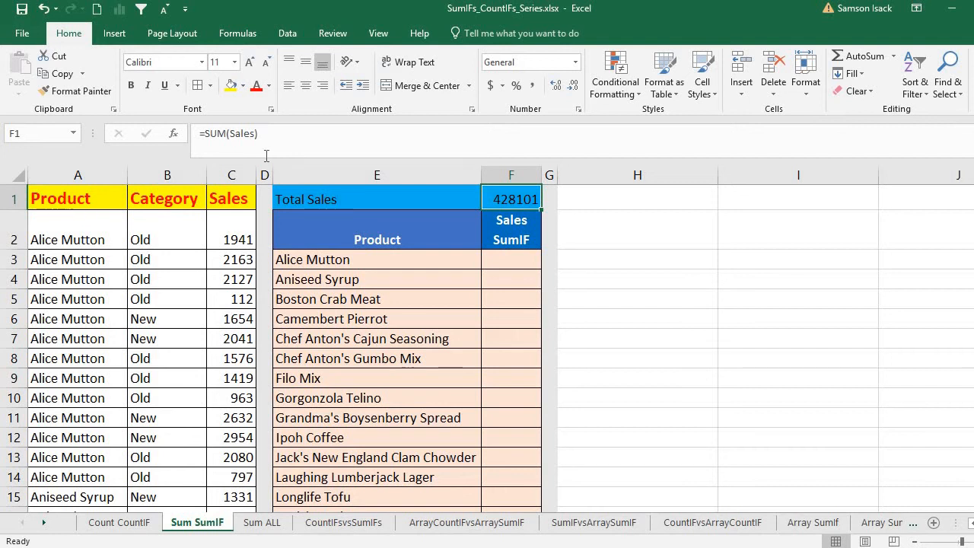
pyautogui.click(230, 85)
pyautogui.click(547, 294)
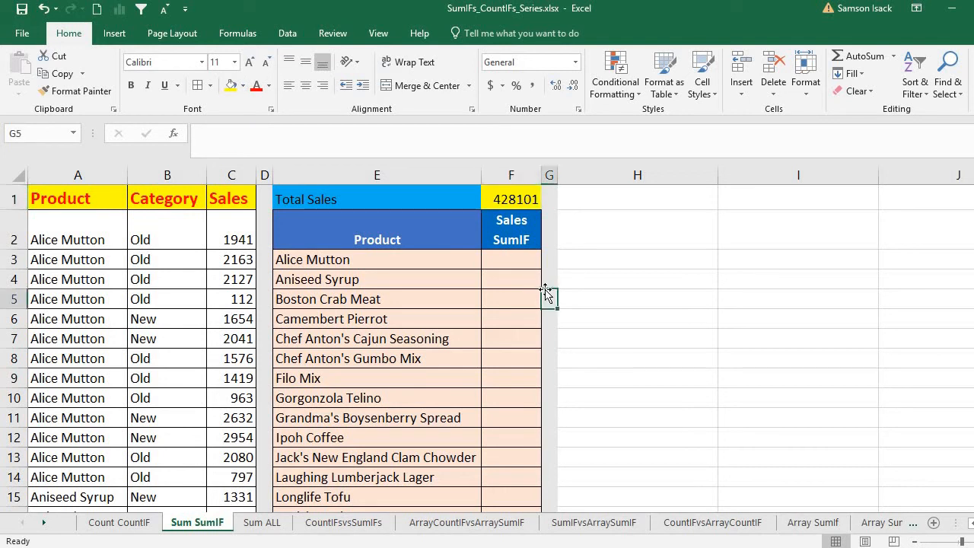
# Examine the Alice Mutton entry in E3 and its matching sales figures in C2:C14
pyautogui.click(521, 267)
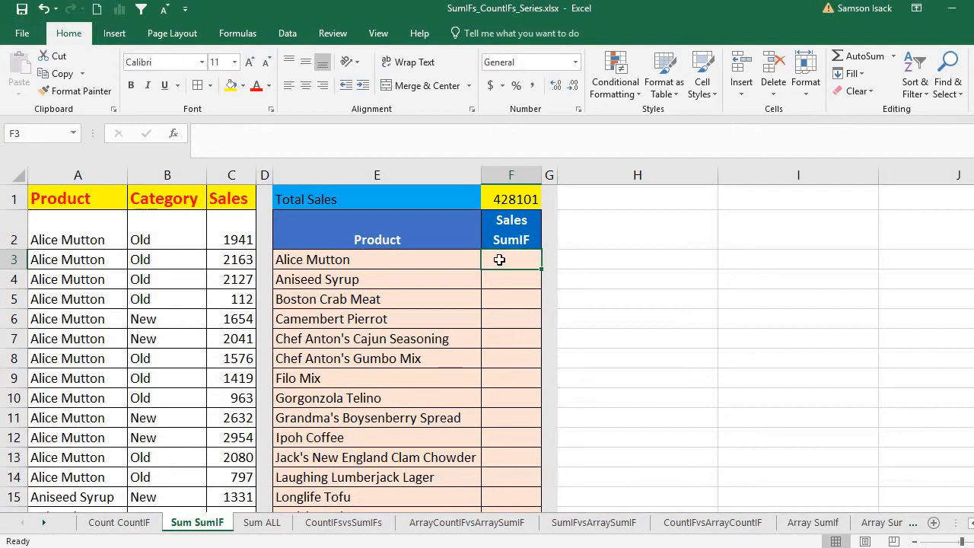
pyautogui.write('=')
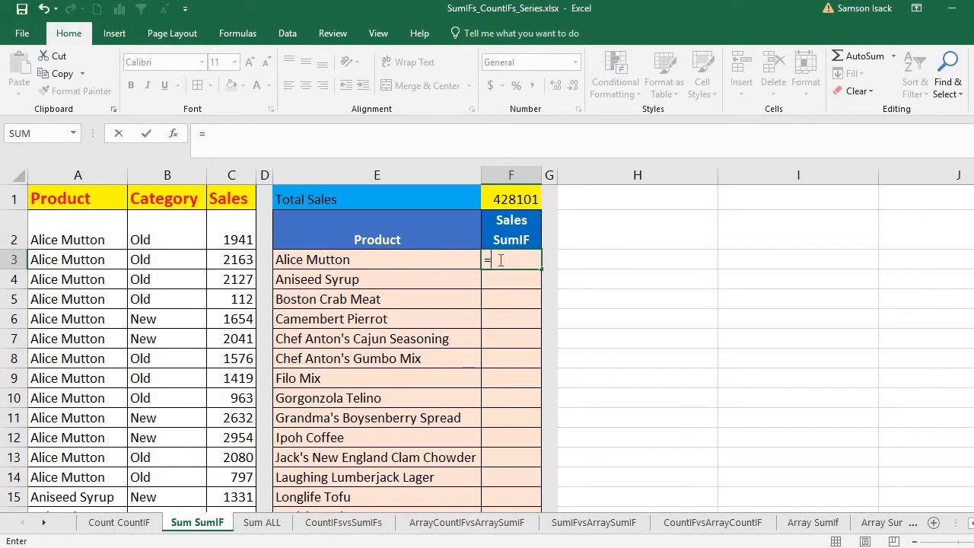
pyautogui.press('BackSpace')
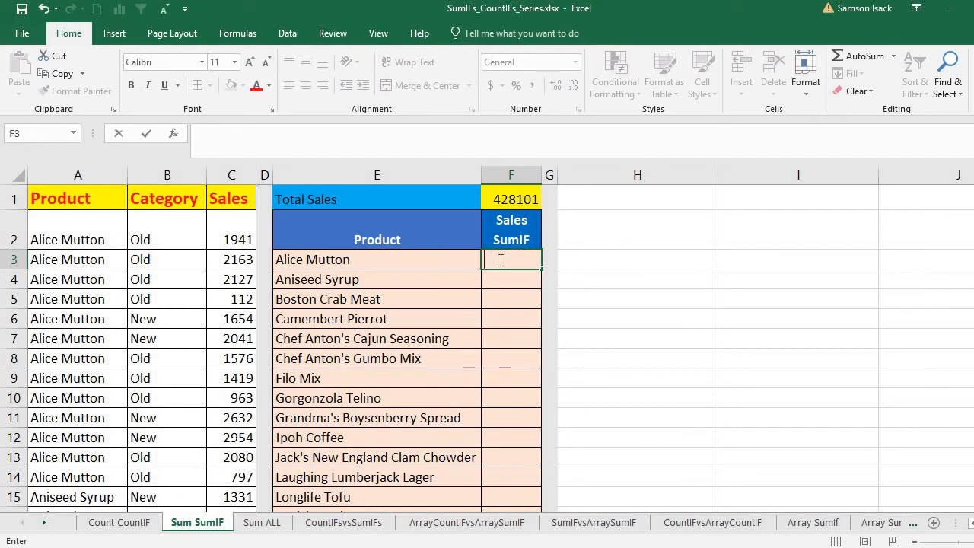
pyautogui.click(430, 266)
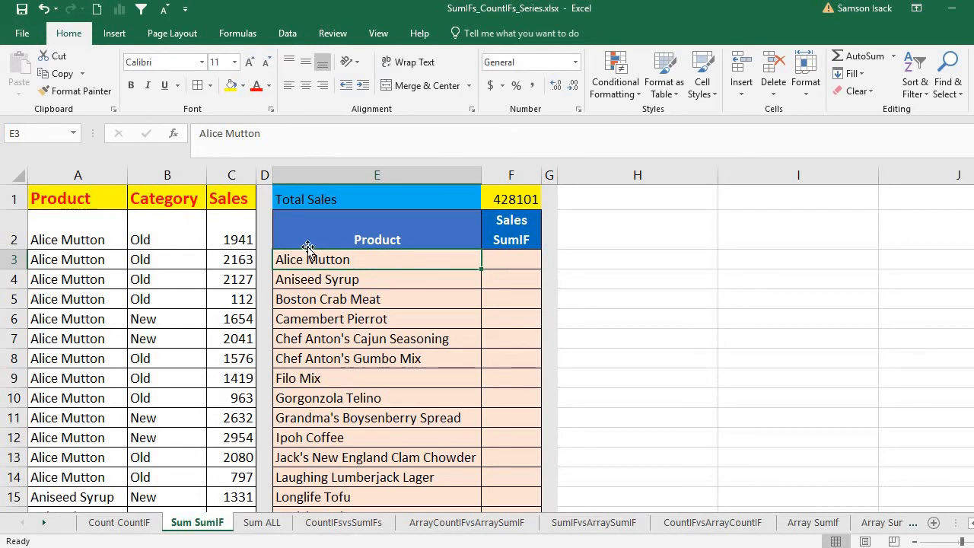
pyautogui.moveTo(236, 231); pyautogui.dragTo(213, 474)
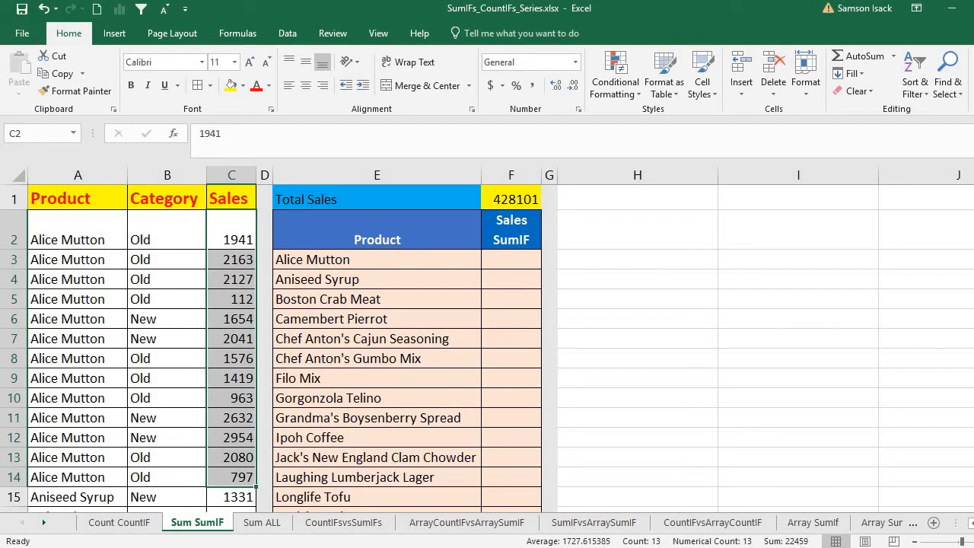
# Calculate the total sales for Alice Mutton in F3 with the formula =SUMIF(Product_List,E3,Sales)
pyautogui.click(504, 265)
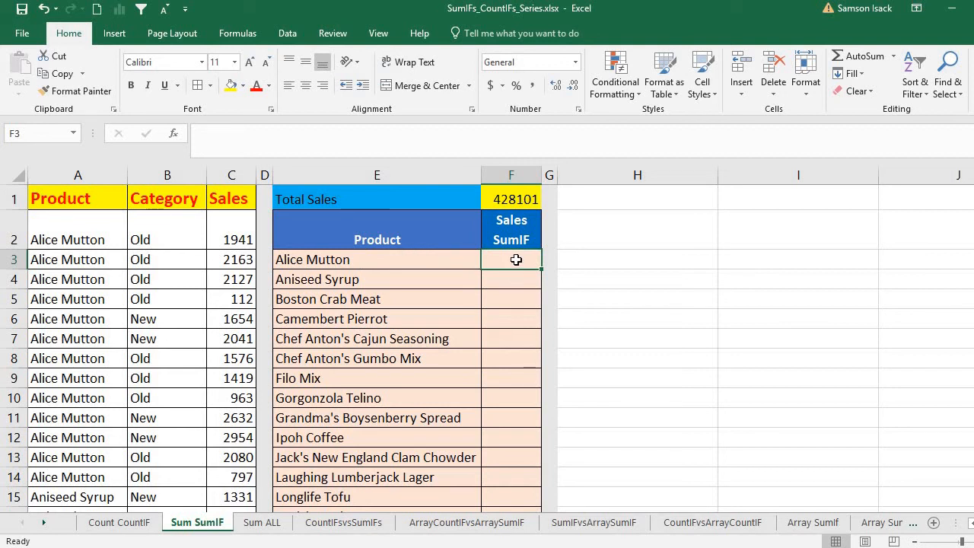
pyautogui.write('=')
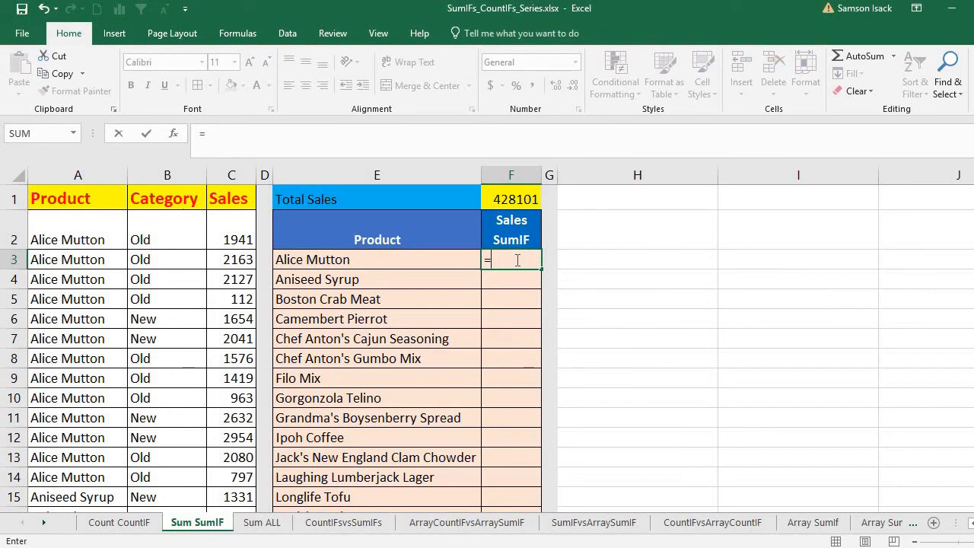
pyautogui.write('SUMIF')
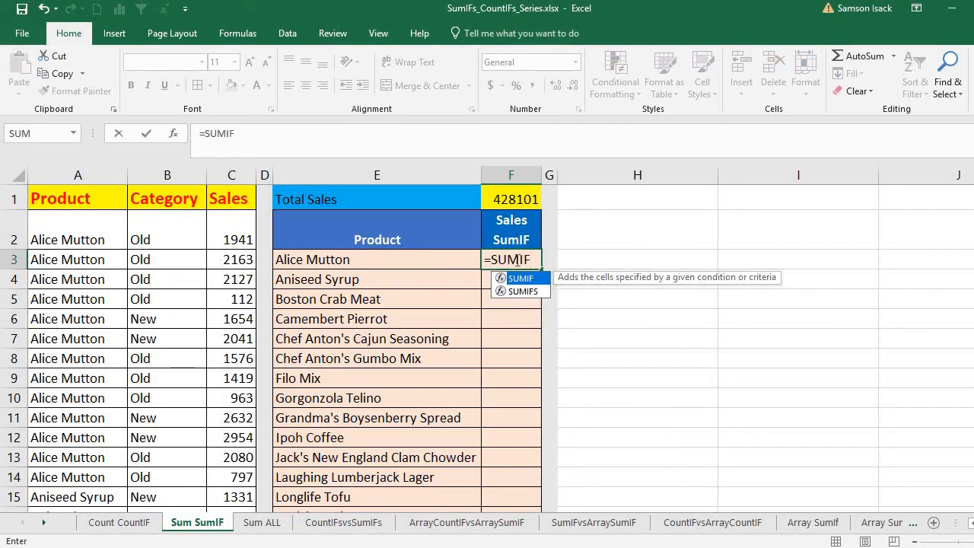
pyautogui.write('(')
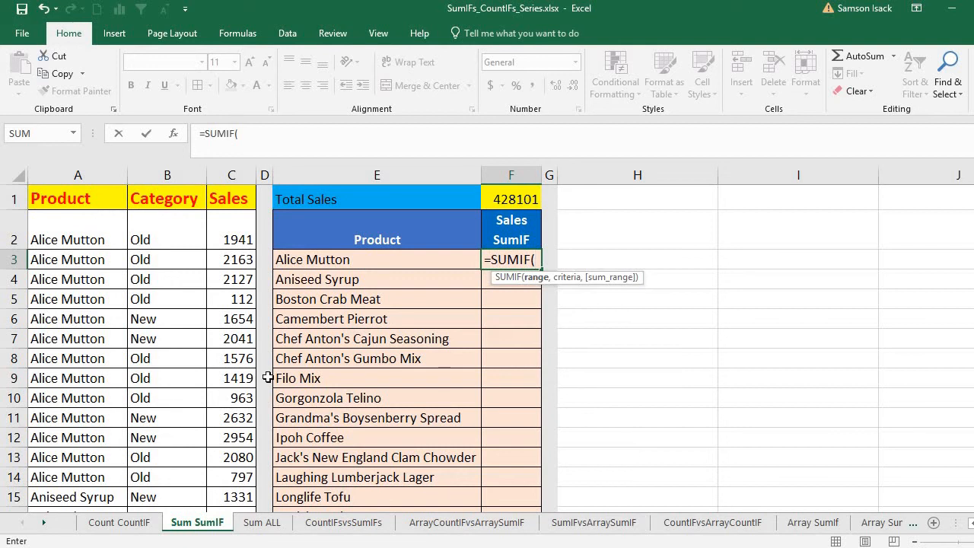
pyautogui.write('Product')
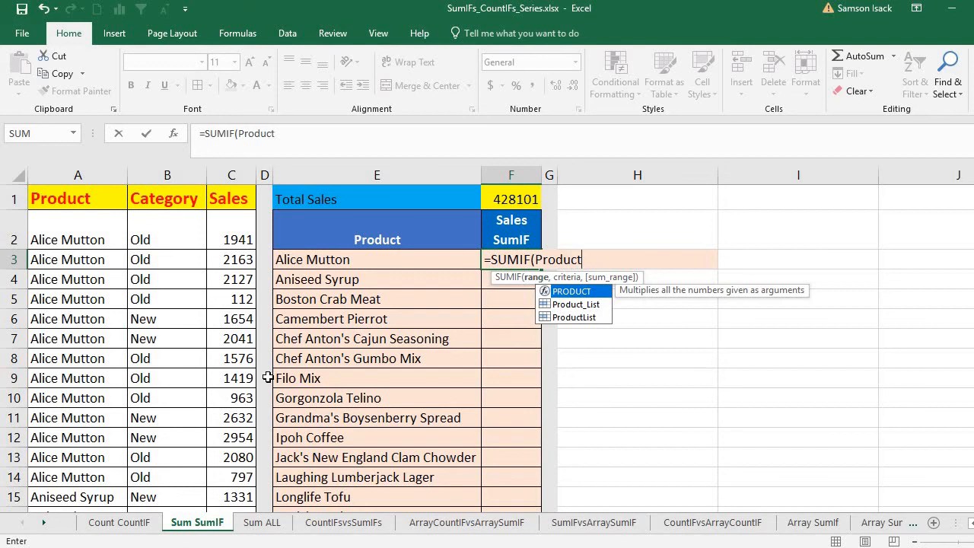
pyautogui.write('_List')
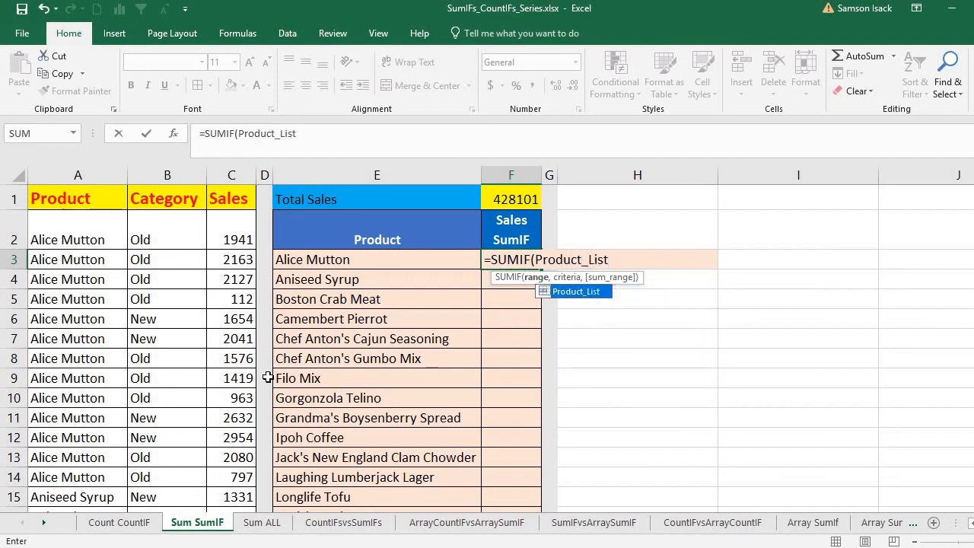
pyautogui.write(',')
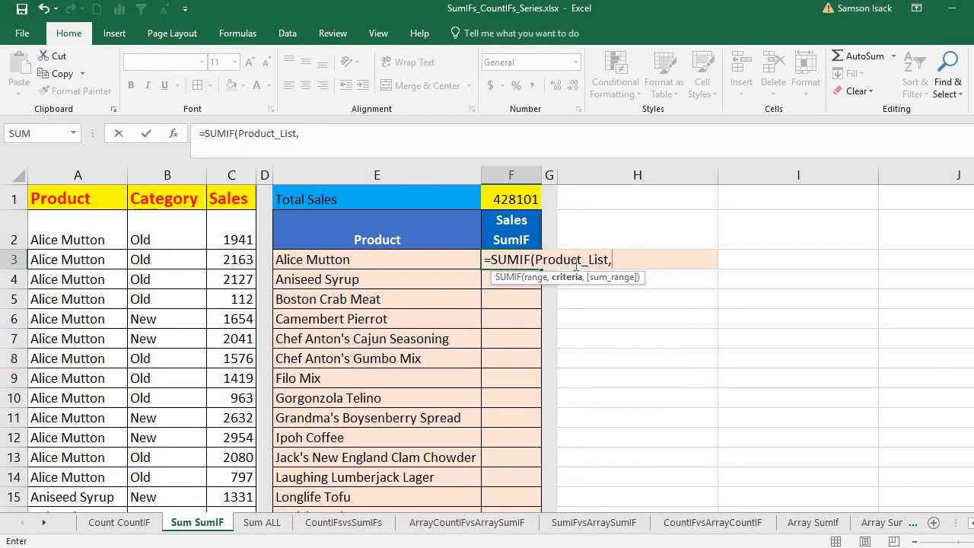
pyautogui.click(416, 263)
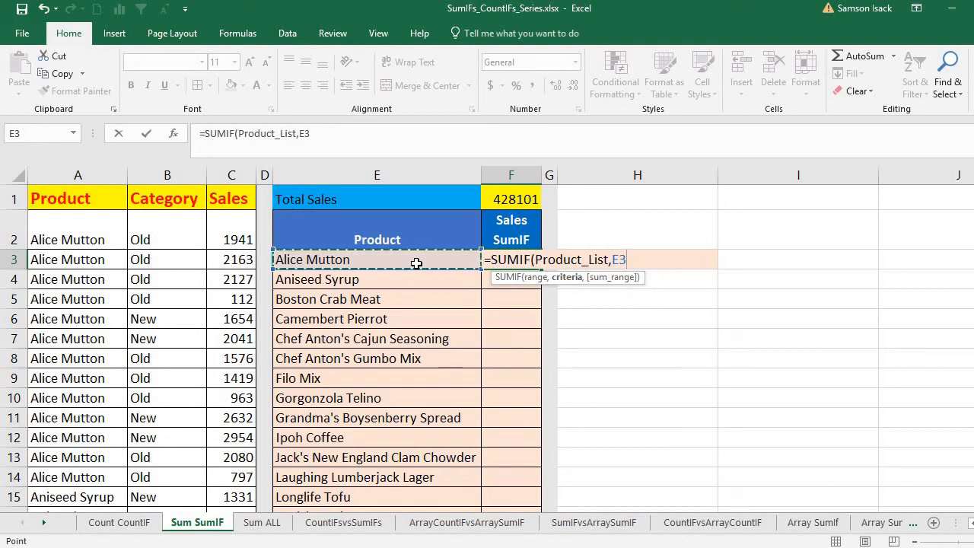
pyautogui.write(',')
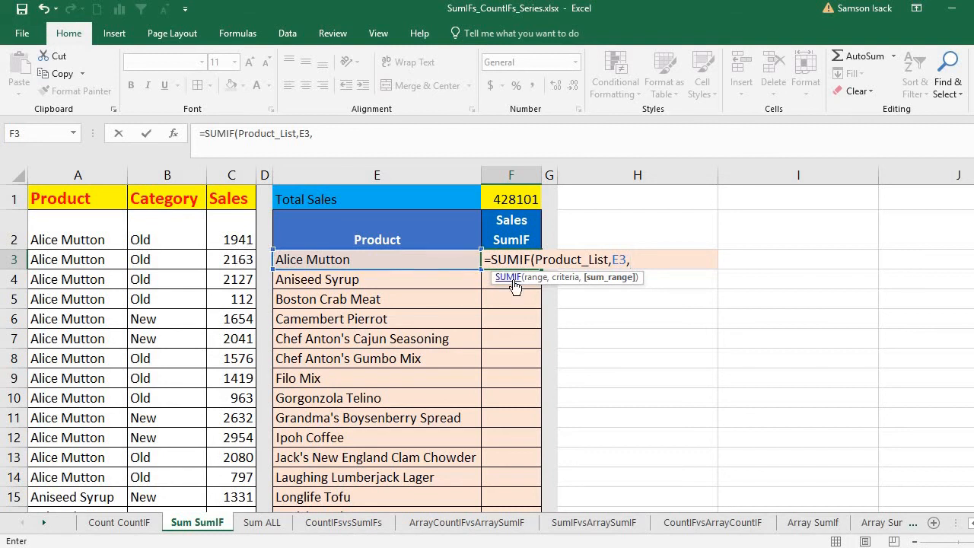
pyautogui.write('Sl')
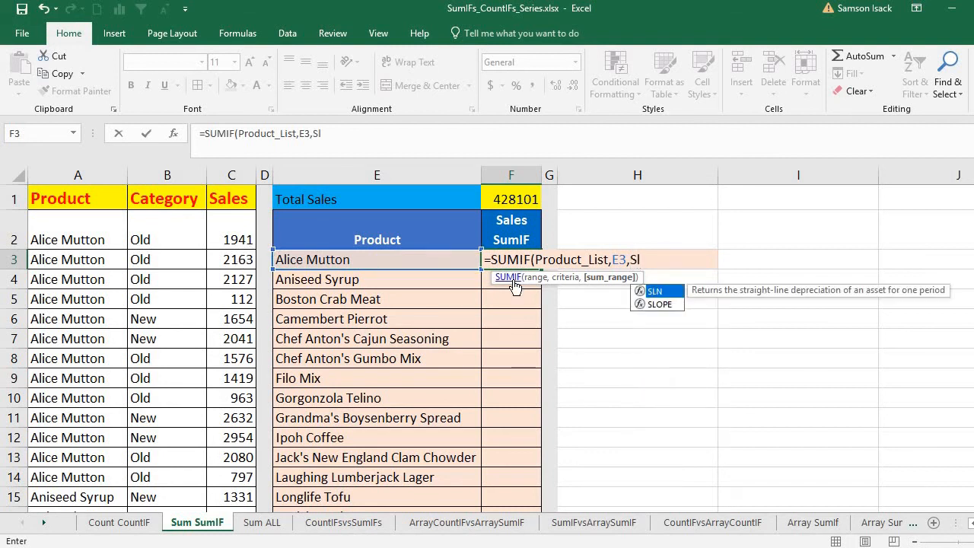
pyautogui.press('BackSpace')
pyautogui.write('a')
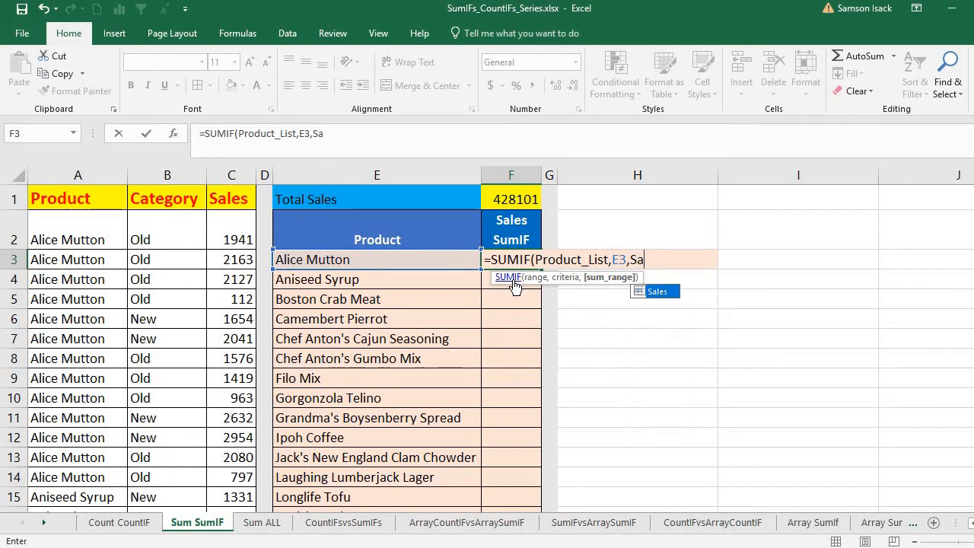
pyautogui.write('l')
pyautogui.doubleClick(665, 294)
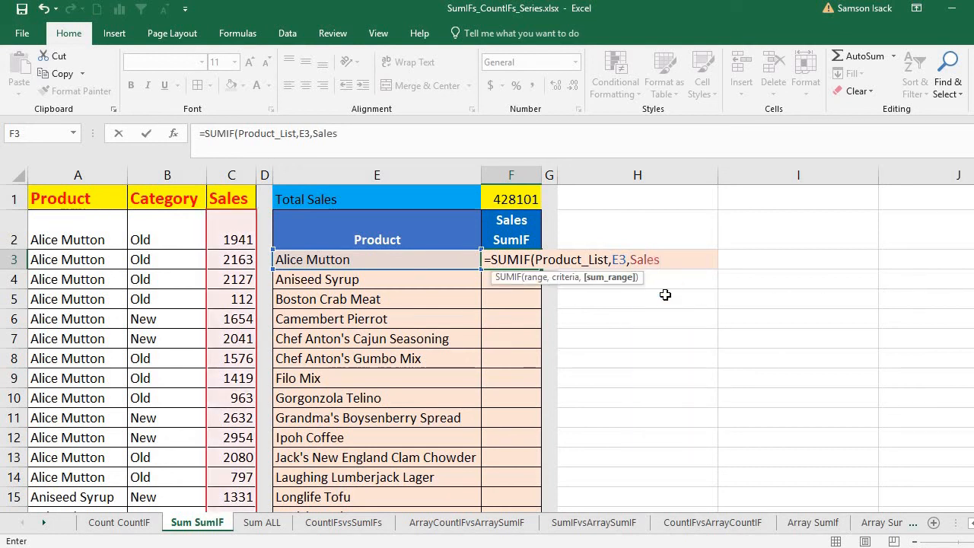
pyautogui.write(')')
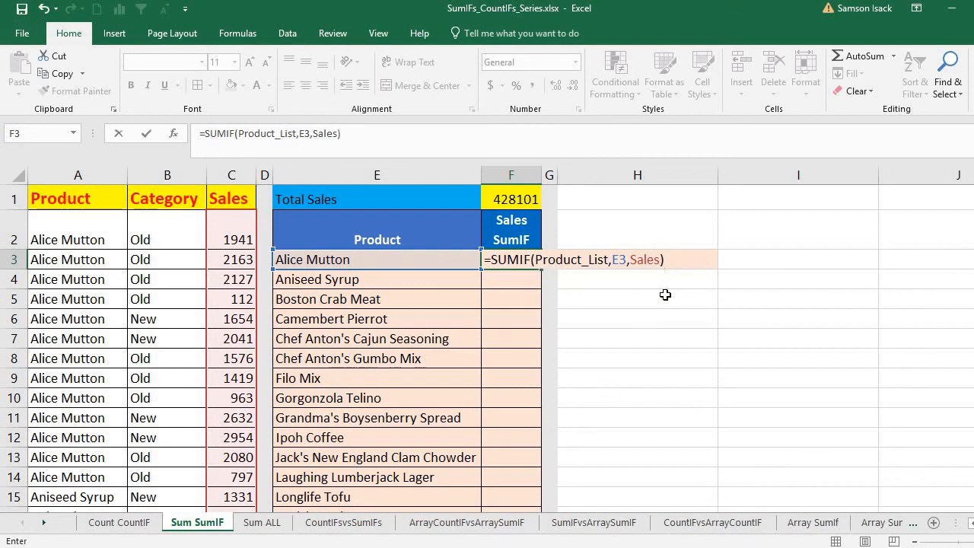
pyautogui.press('Return')
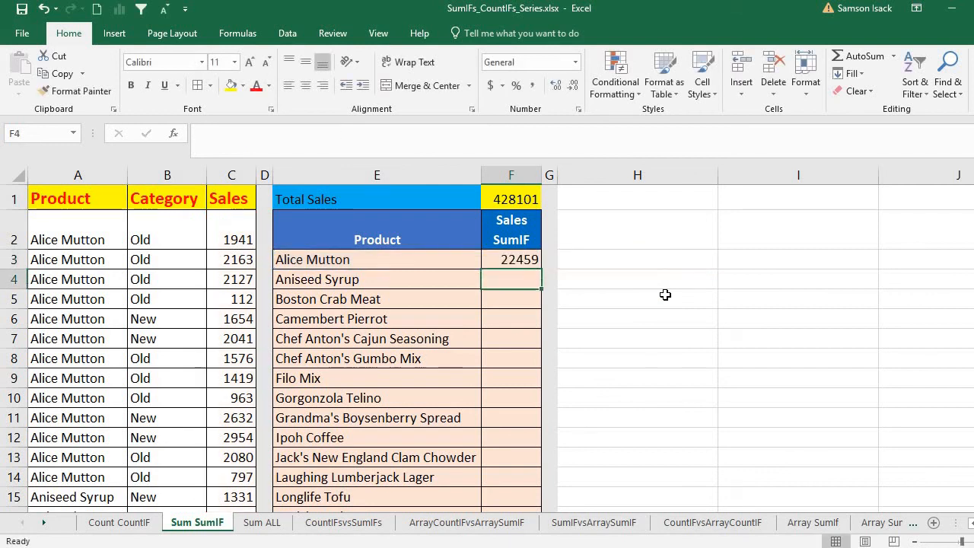
# Check the F3 result against the Alice Mutton sales in C2:C14, and copy the SUMIF formula down to F4
pyautogui.click(514, 258)
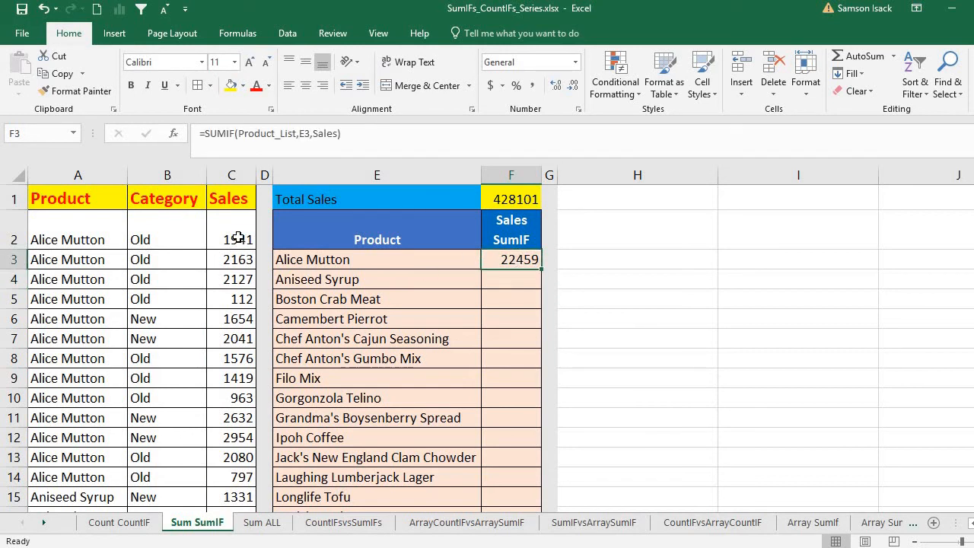
pyautogui.moveTo(243, 241); pyautogui.dragTo(232, 473)
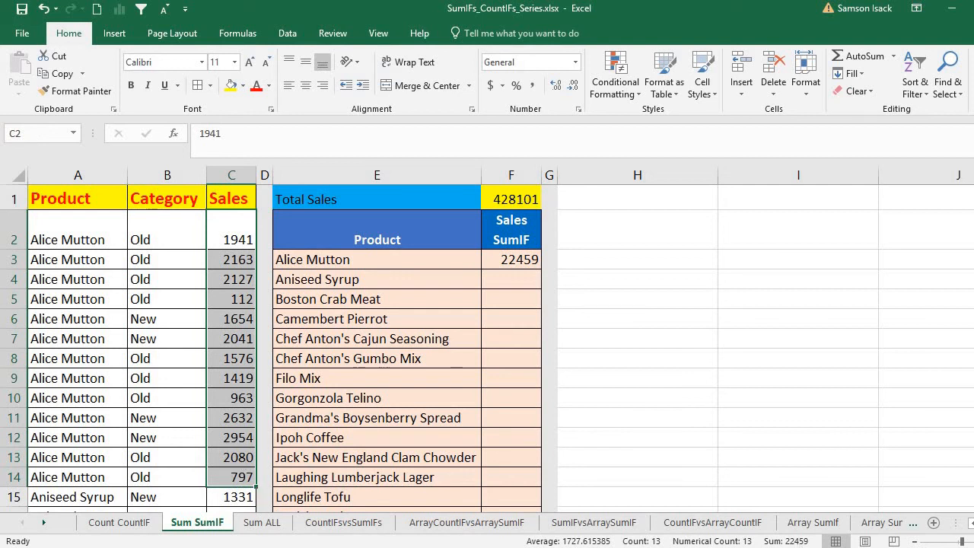
pyautogui.click(525, 257)
pyautogui.moveTo(541, 268); pyautogui.dragTo(540, 288)
pyautogui.click(533, 280)
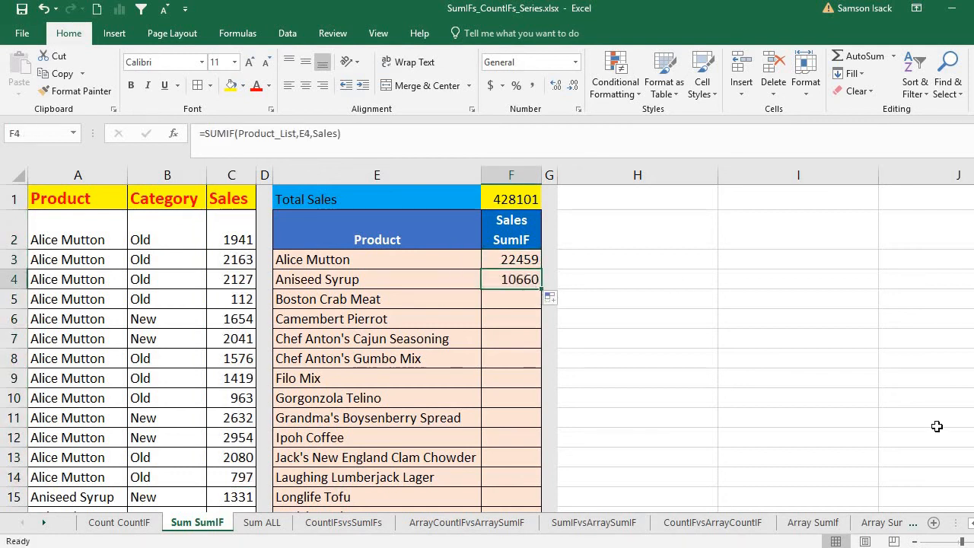
# Check the Aniseed Syrup total in F4 against the sum of its sales figures in C15:C20
pyautogui.scroll(-2, 382, 393)
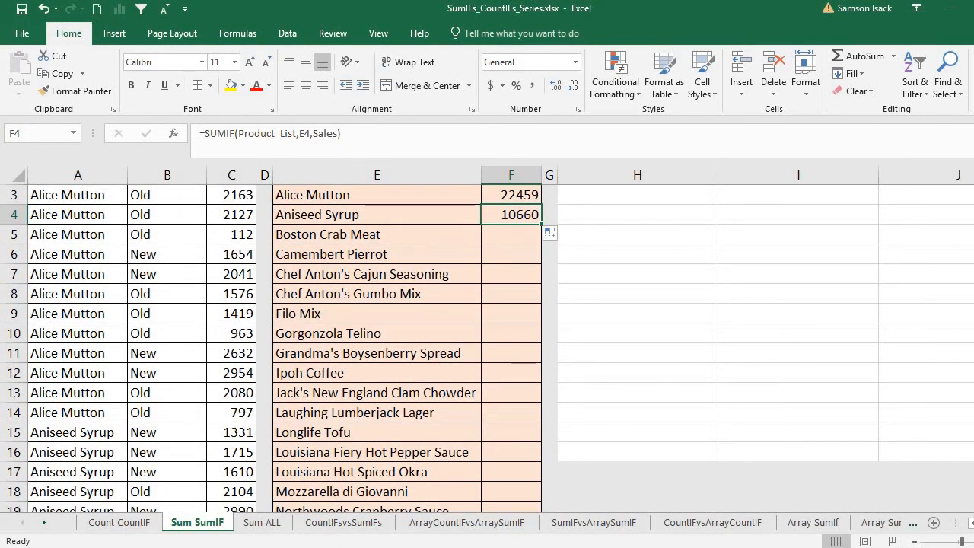
pyautogui.scroll(-1, 375, 428)
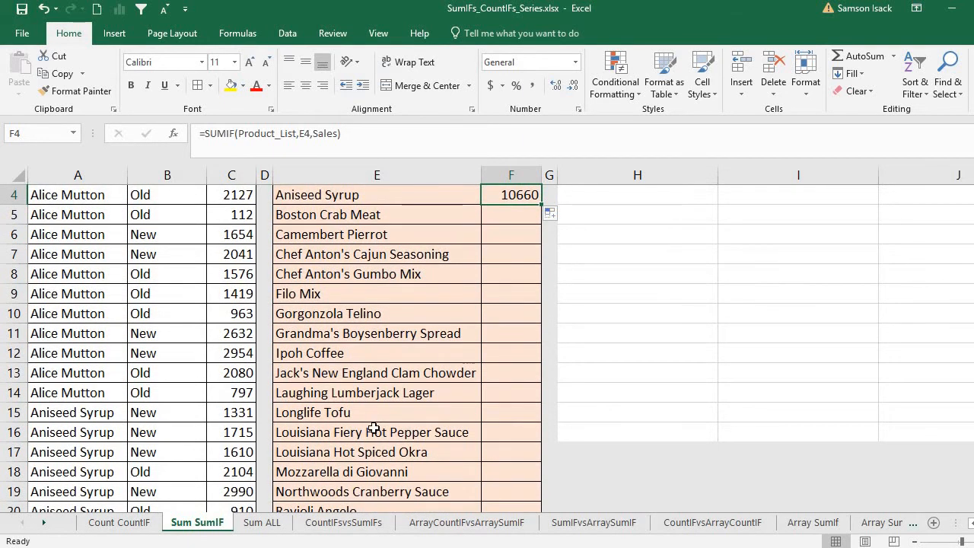
pyautogui.moveTo(229, 414); pyautogui.dragTo(263, 506)
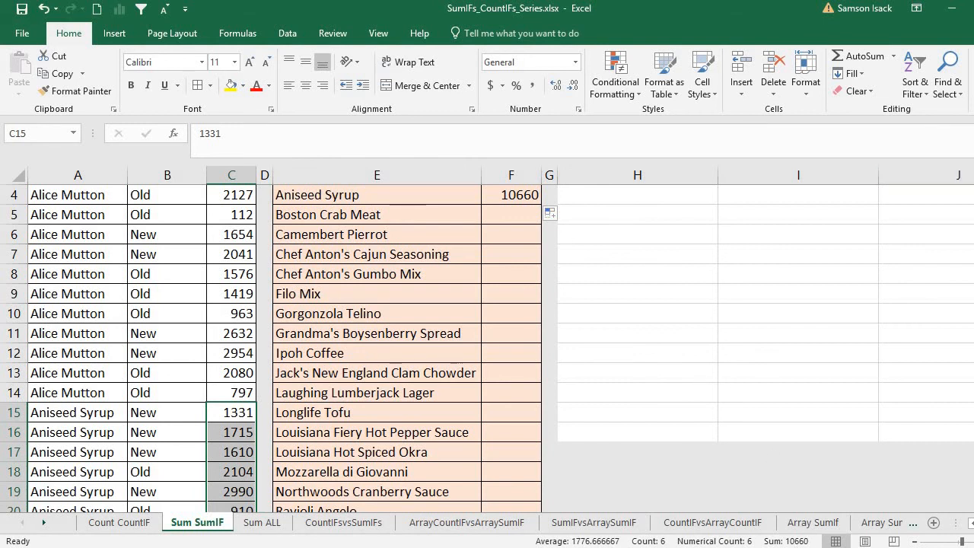
pyautogui.scroll(1, 487, 349)
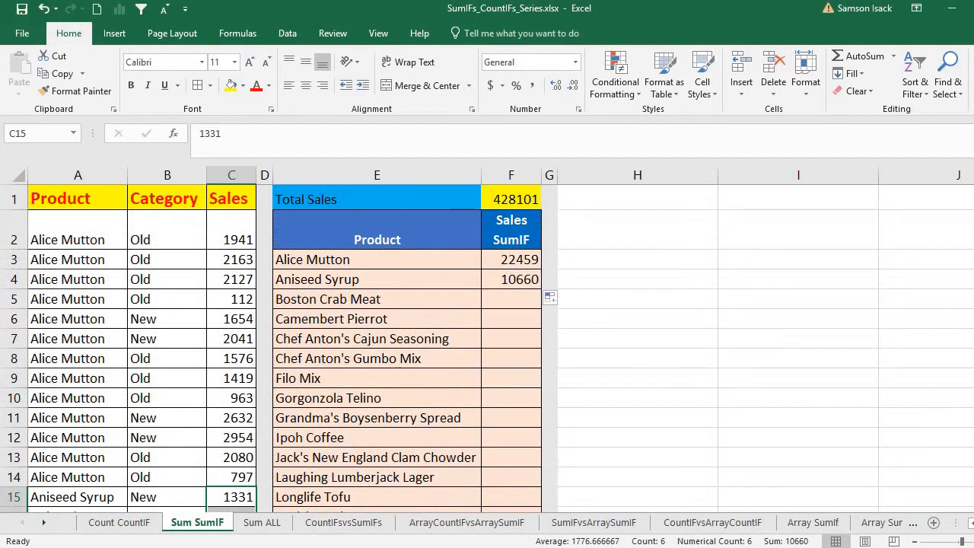
# Fill the SUMIF formula from F3 down to F27 for all remaining products
pyautogui.click(517, 263)
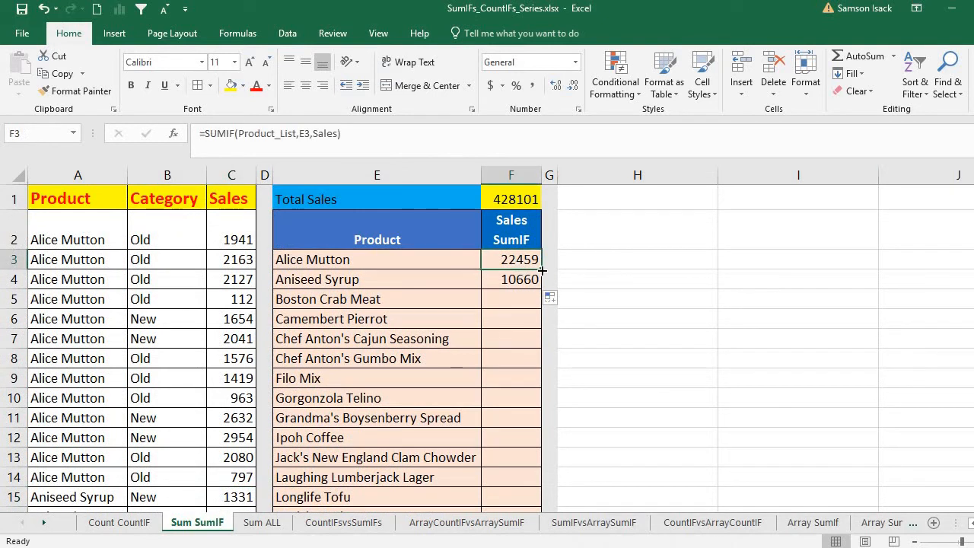
pyautogui.moveTo(541, 270); pyautogui.dragTo(541, 286)
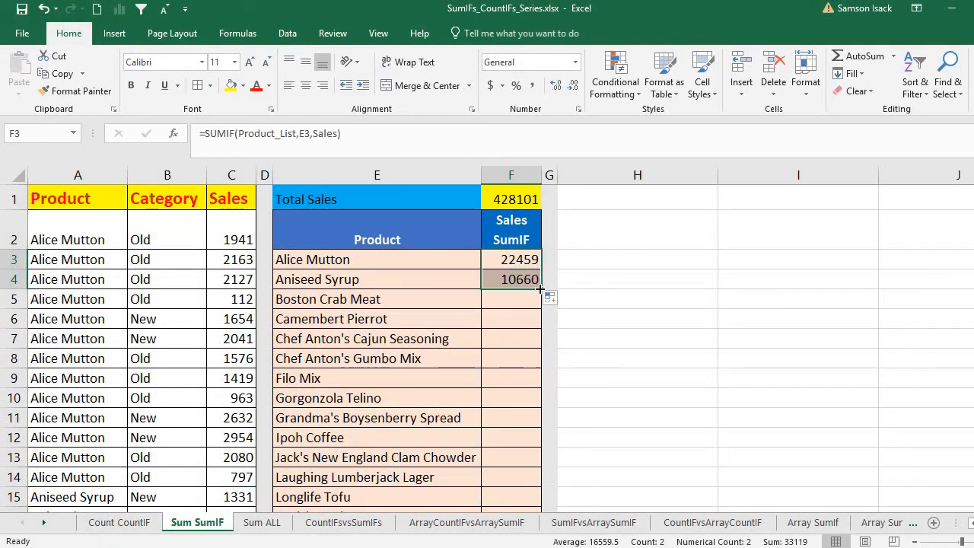
pyautogui.doubleClick(541, 288)
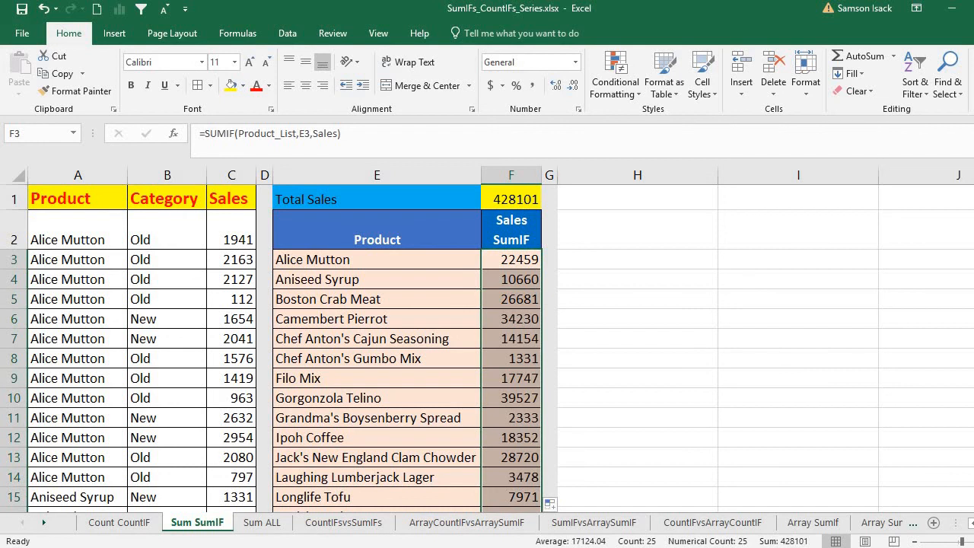
# Add up the per-product sales totals in F28 with the formula =SUM(F3:F27)
pyautogui.moveTo(973, 193); pyautogui.dragTo(973, 214)
pyautogui.click(504, 450)
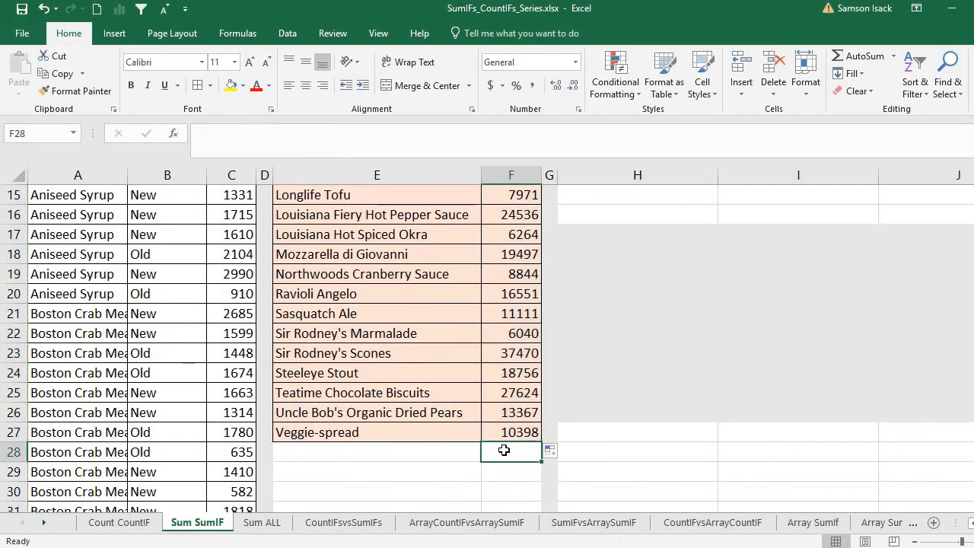
pyautogui.write('=')
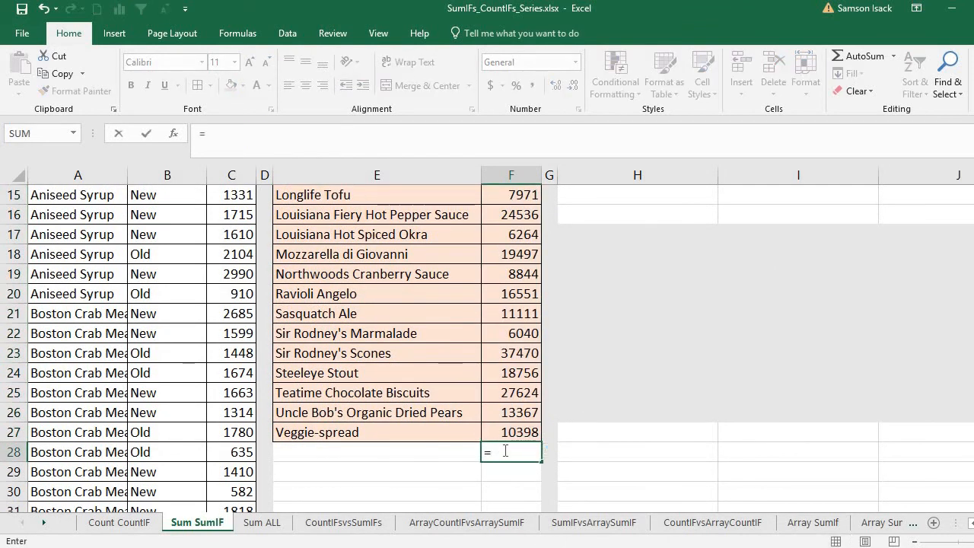
pyautogui.write('SUM(')
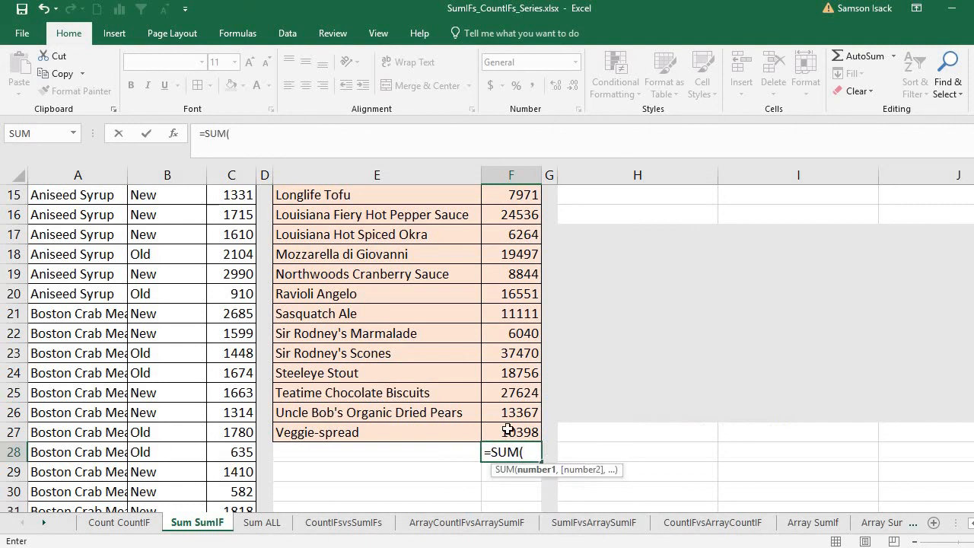
pyautogui.moveTo(508, 431); pyautogui.dragTo(517, 253)
pyautogui.write(')')
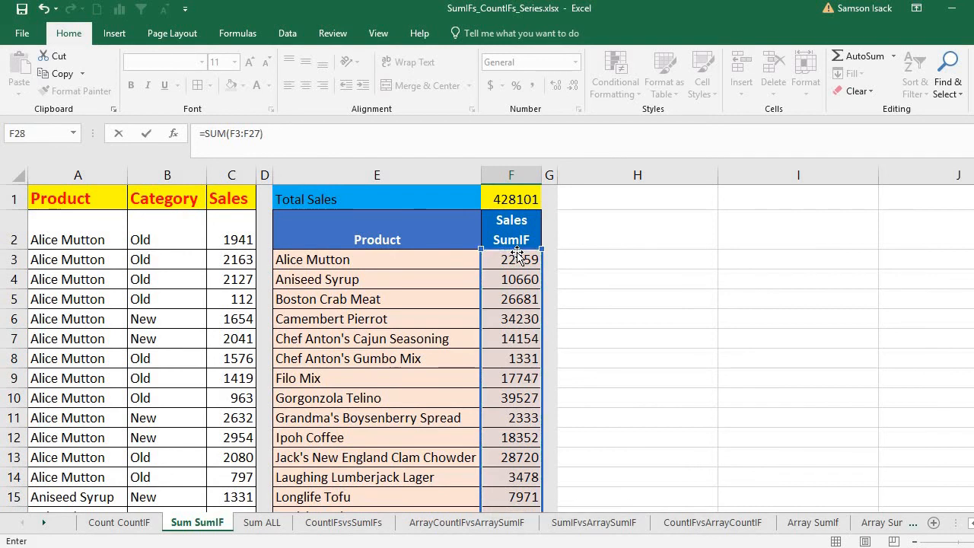
pyautogui.press('Return')
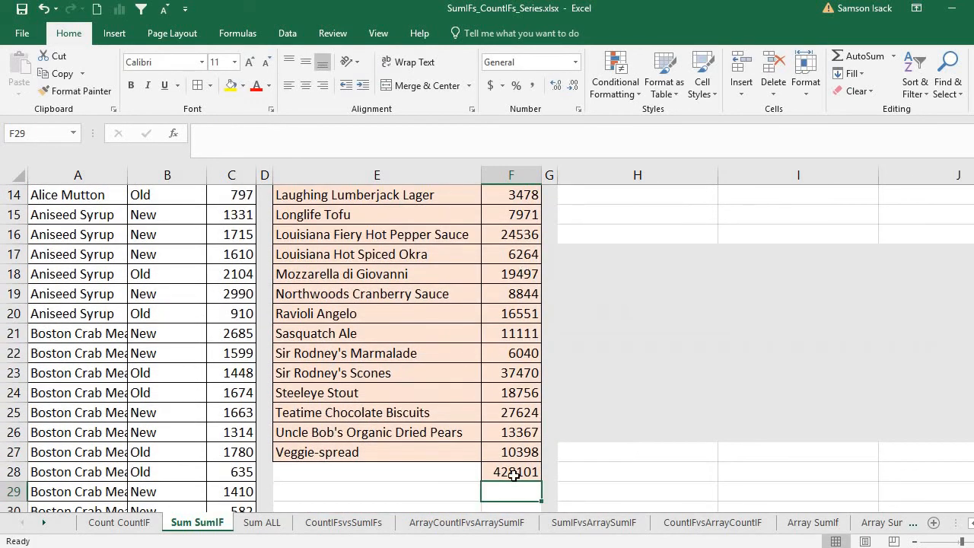
# Compare the sum of product totals in F28 with the overall total sales in F1, and review the F3 formula
pyautogui.click(514, 473)
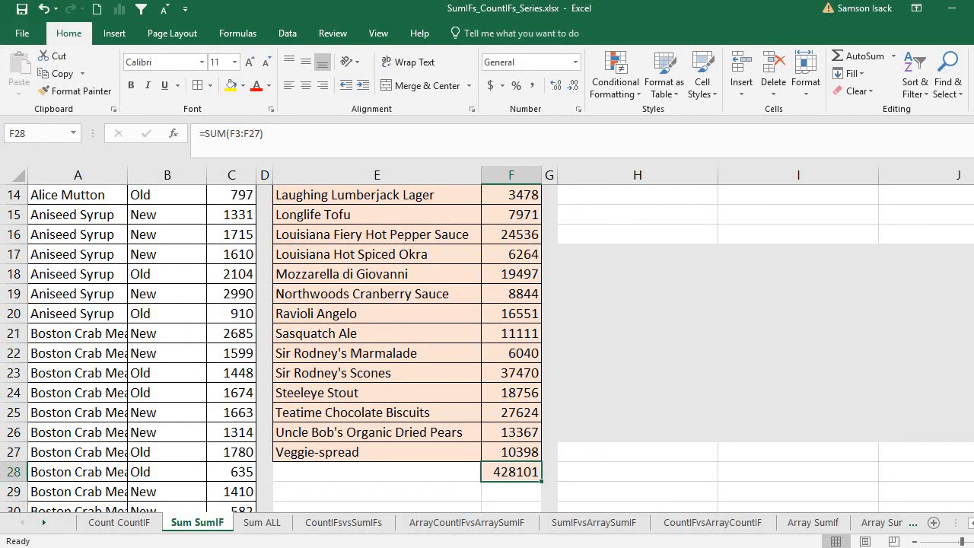
pyautogui.scroll(5, 505, 280)
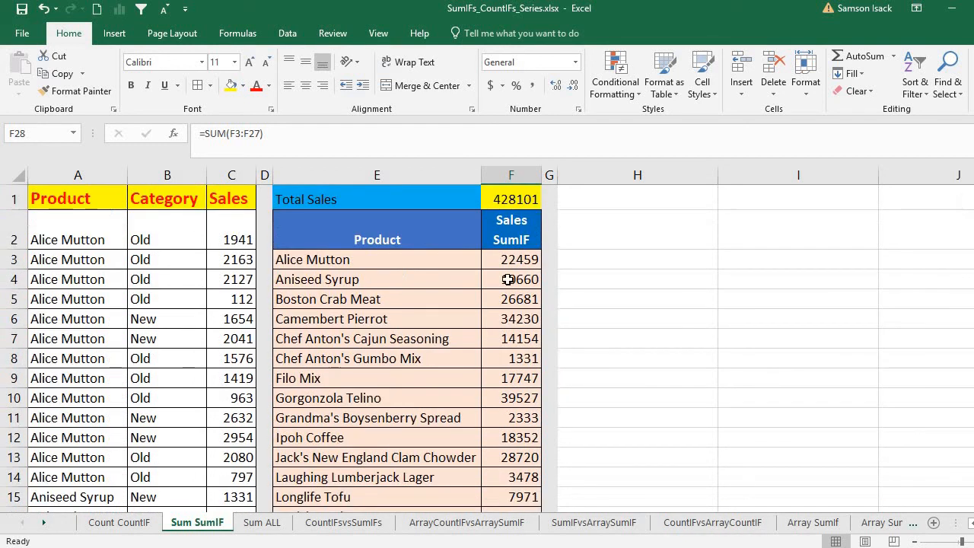
pyautogui.click(497, 201)
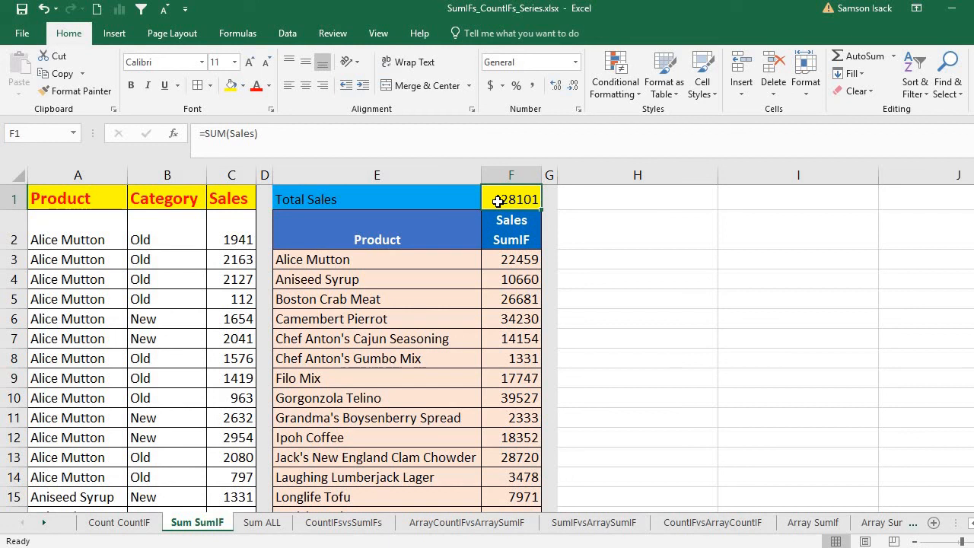
pyautogui.click(517, 257)
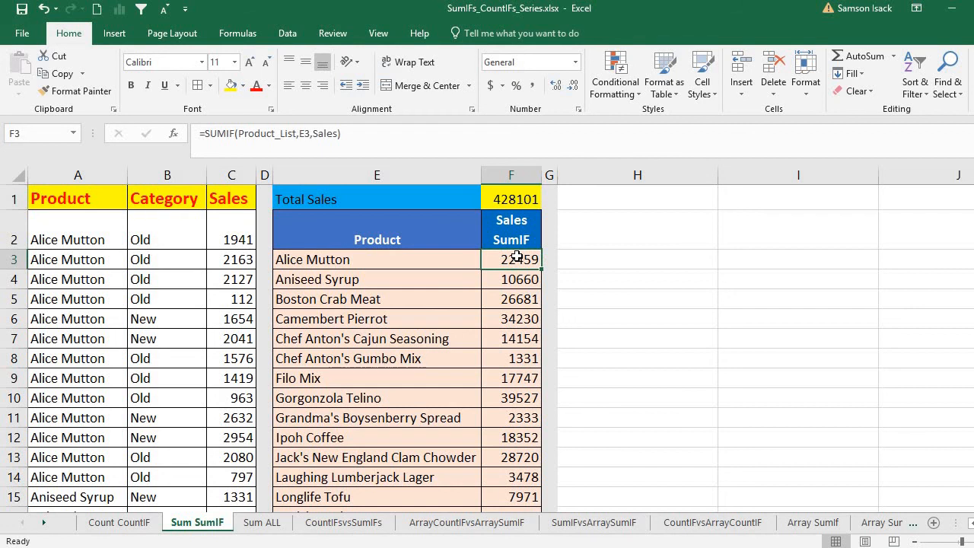